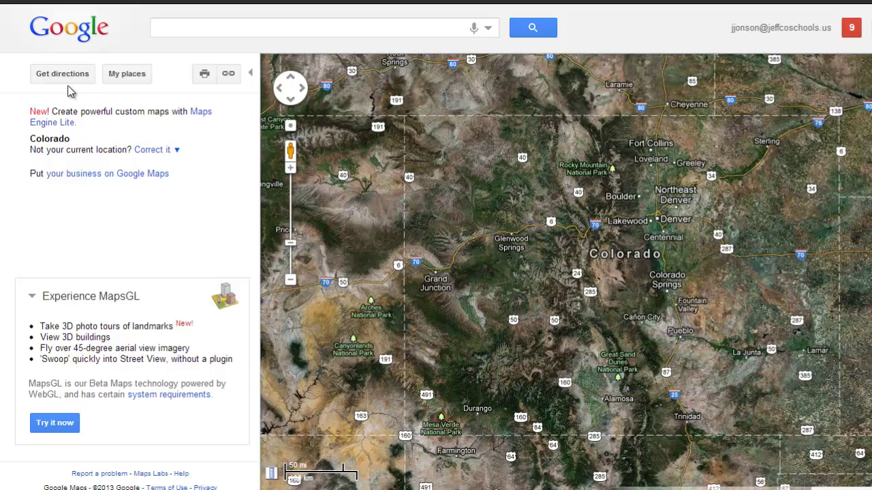
Open the saved My Houses map and examine the details of its three placemarks
left_click(128, 79)
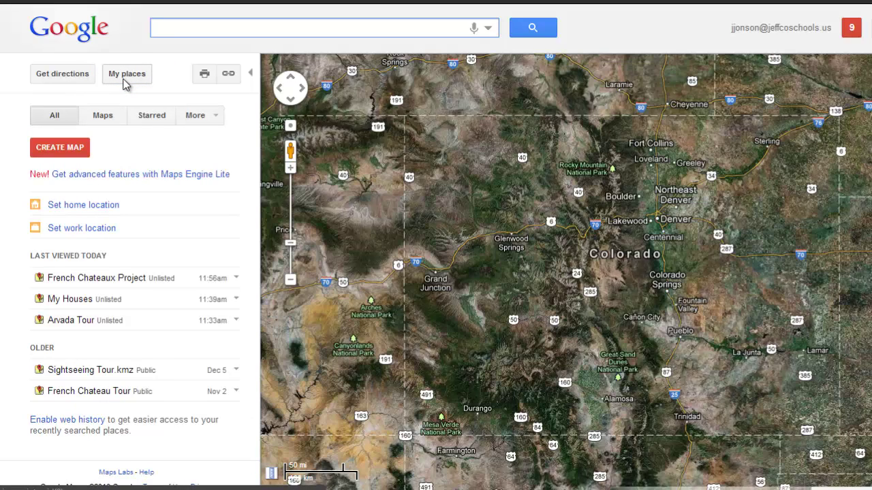
left_click(62, 304)
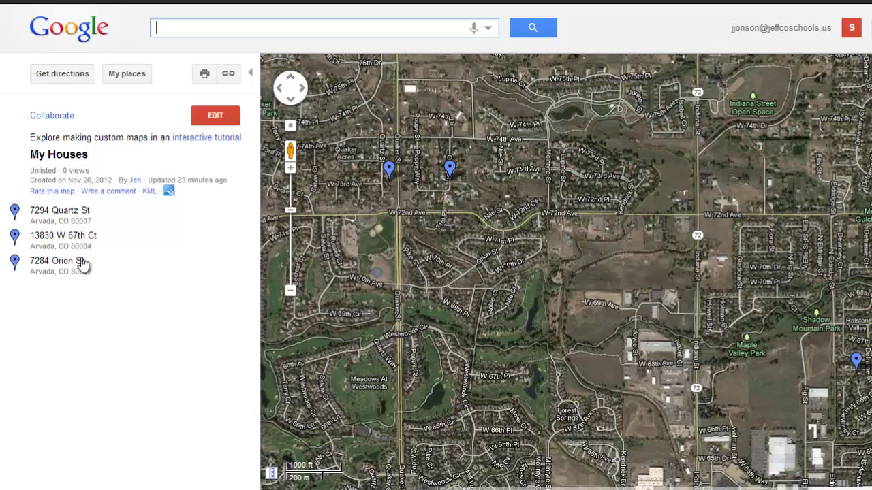
left_click(61, 213)
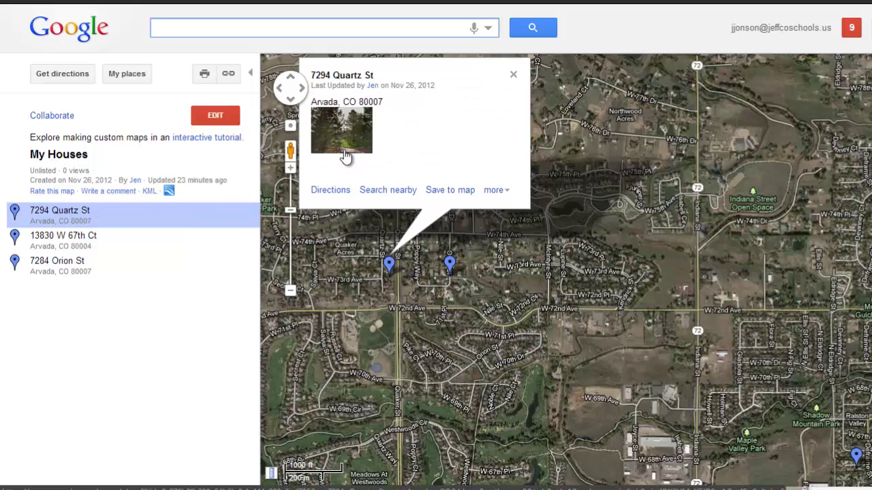
left_click(79, 244)
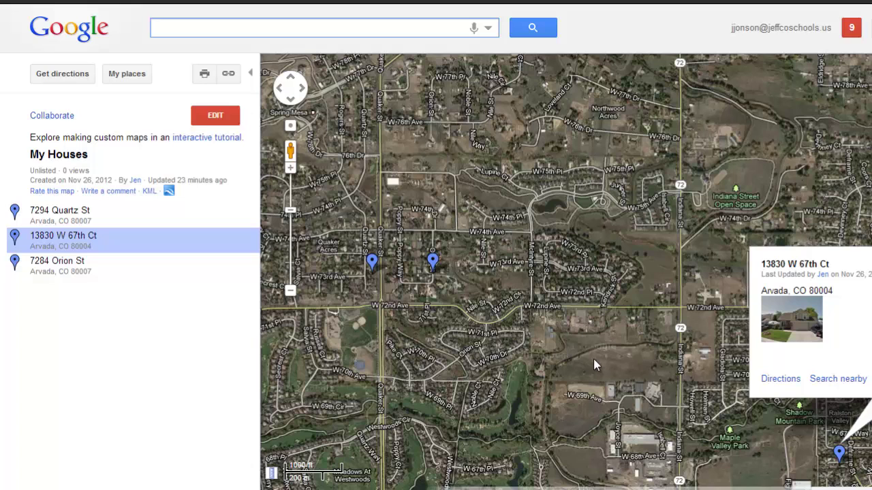
left_click(103, 268)
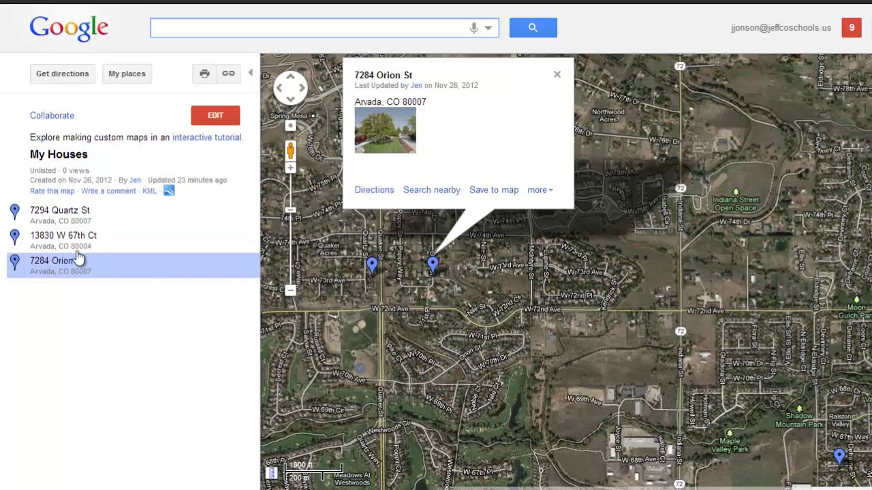
left_click(75, 230)
left_click(74, 218)
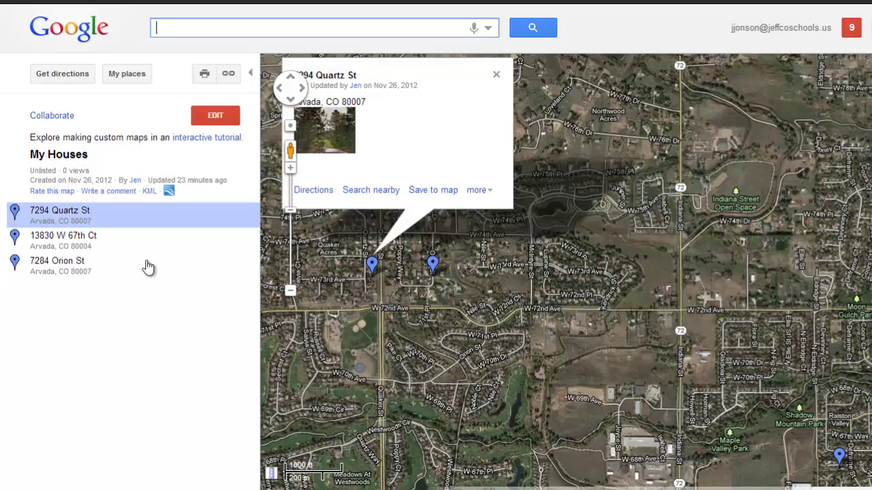
Create a new custom map and set its privacy and sharing to Unlisted
left_click(124, 77)
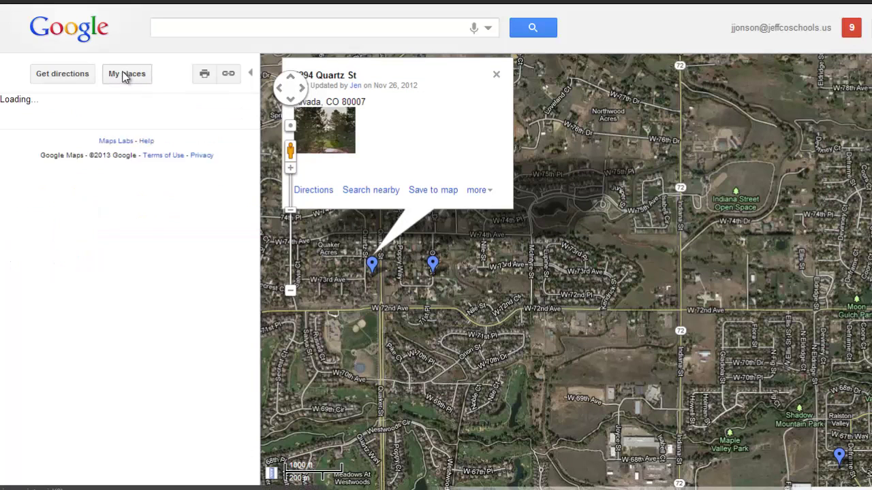
left_click(68, 156)
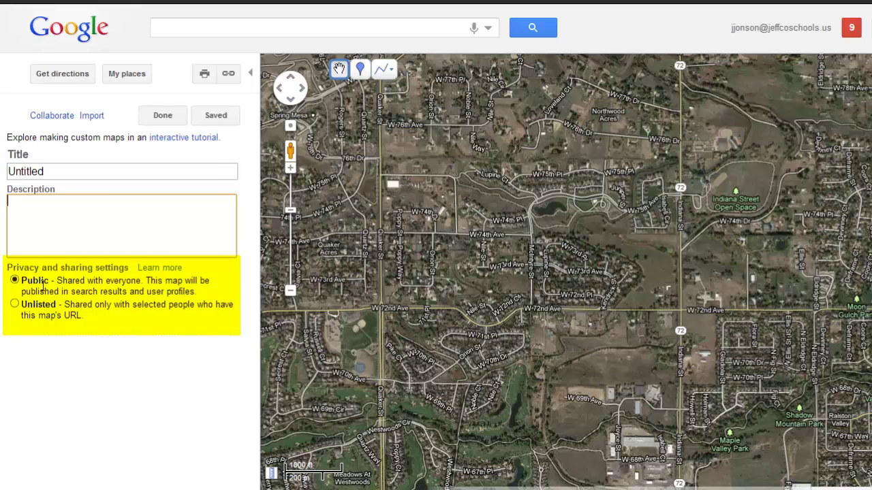
left_click(15, 305)
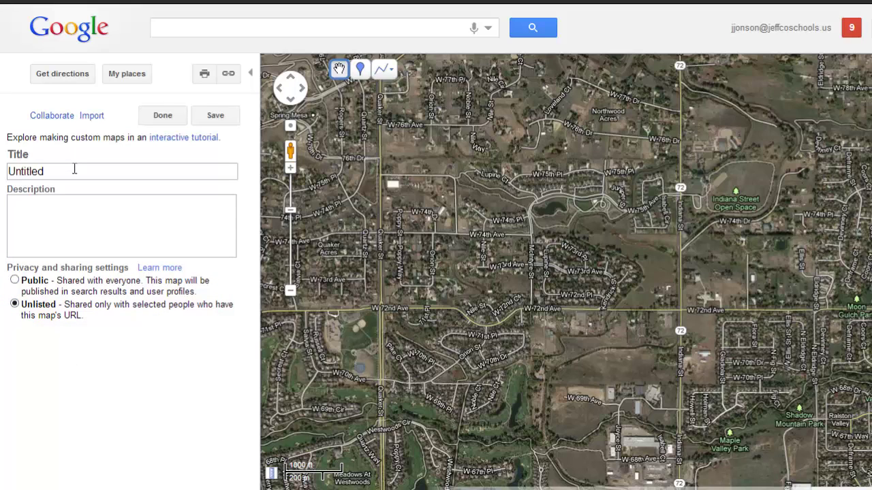
Title the new map French Chateaux Project, leave its description empty, and finish editing it
left_click_drag(74, 169, 3, 169)
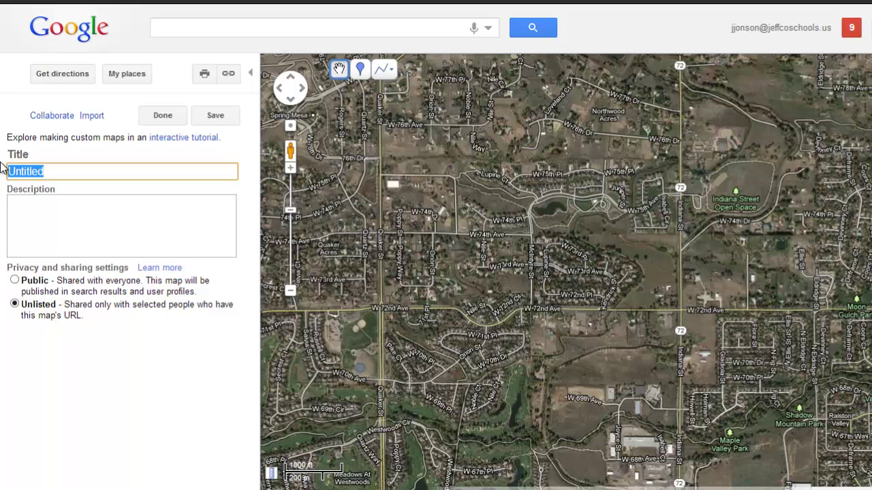
type("French Chateaux Project")
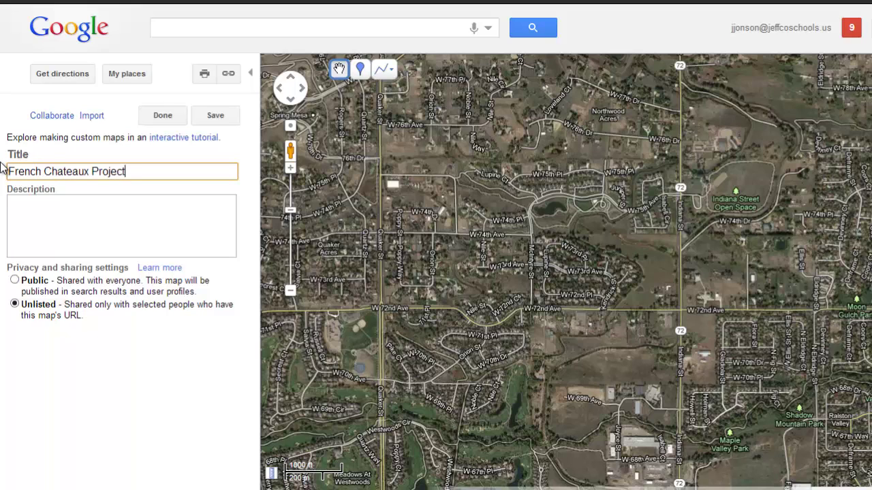
left_click(43, 225)
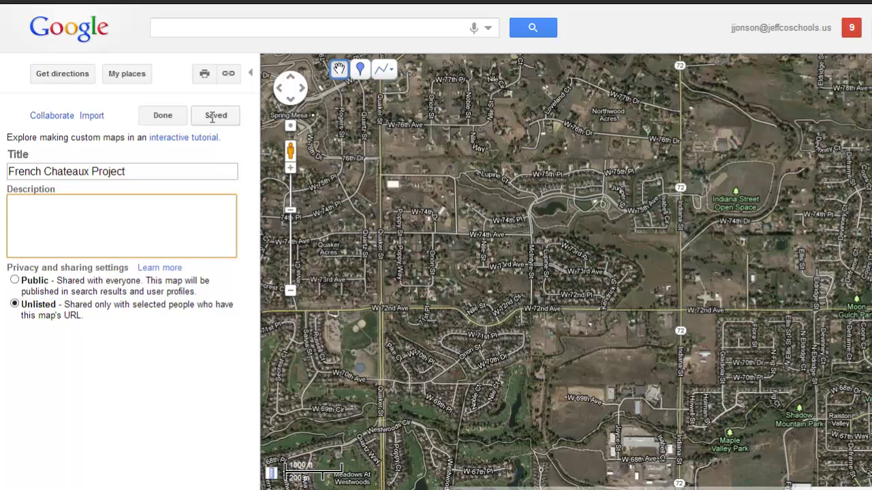
left_click(163, 115)
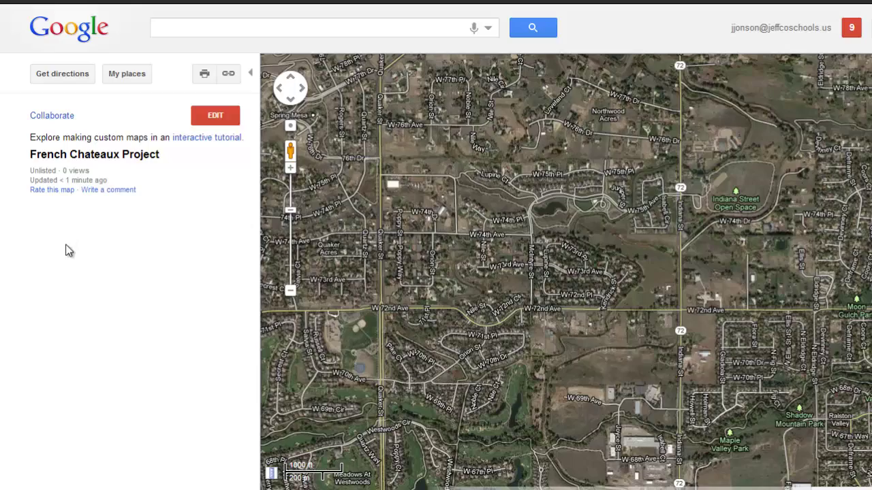
Reopen the French Chateaux Project map for editing and search for Château de Pierrefonds, using the title of its Wikipedia article
left_click(215, 115)
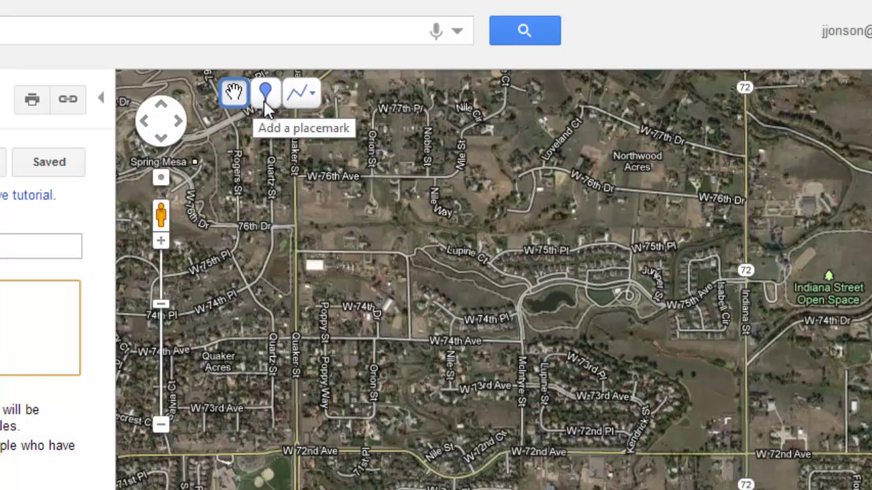
left_click(311, 99)
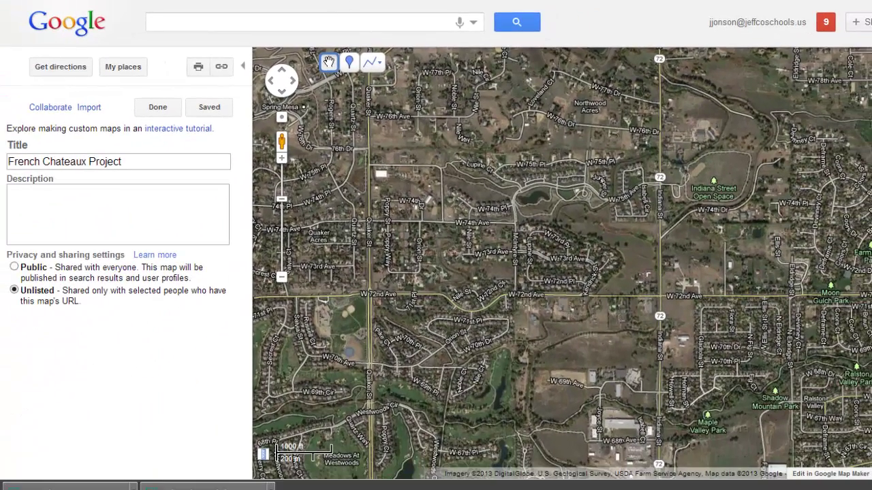
key("alt+Tab")
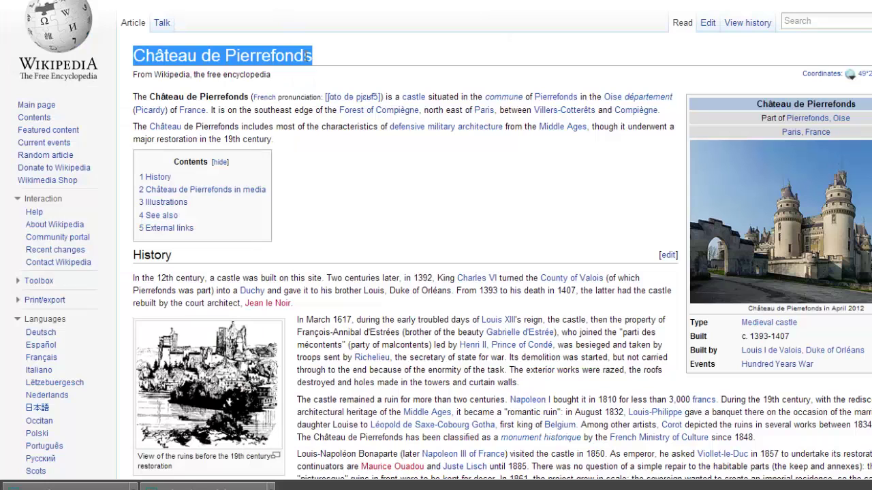
key("alt+Tab")
left_click(219, 23)
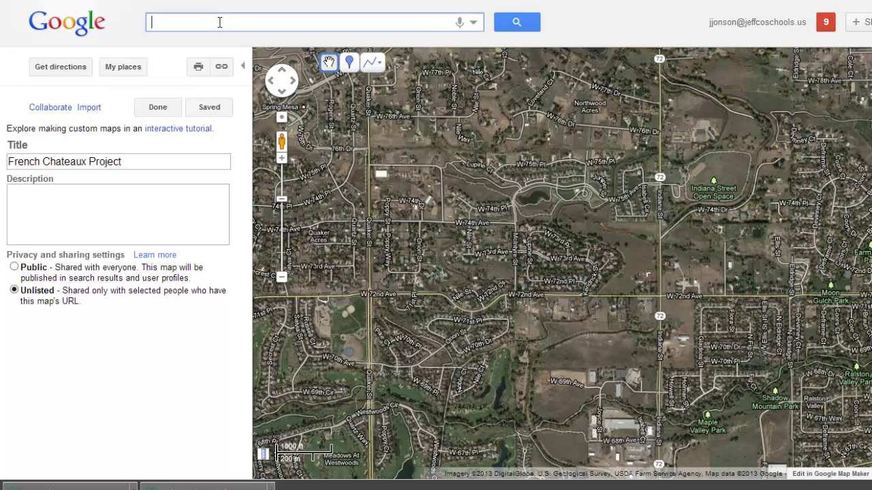
type("Château de Pierrefonds")
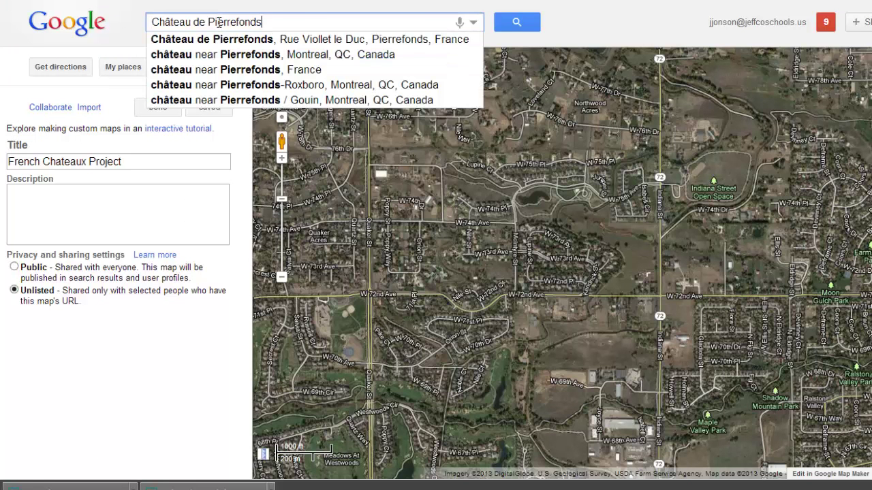
key("Return")
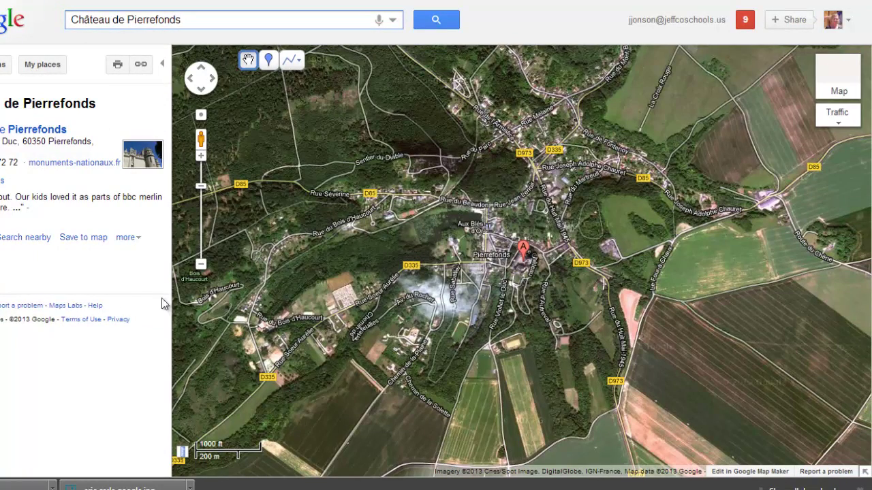
Examine the château's location at several zoom levels and in the Earth, Map and Satellite views
left_click(201, 266)
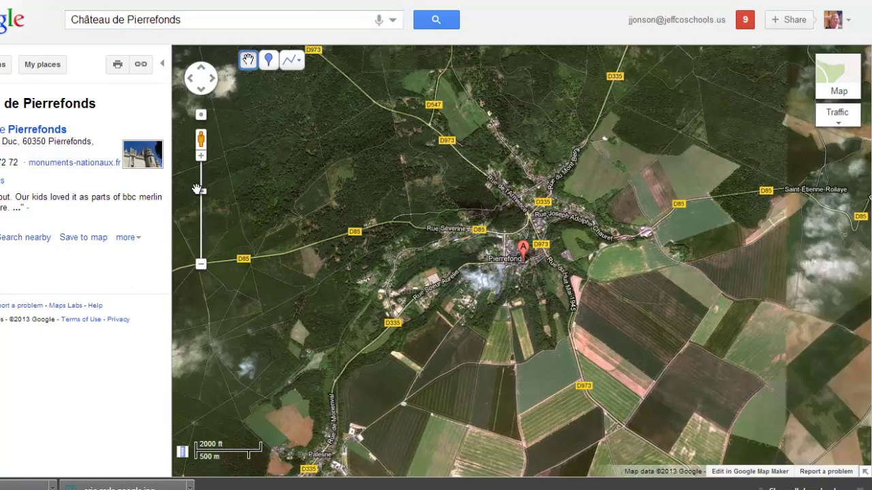
left_click(201, 170)
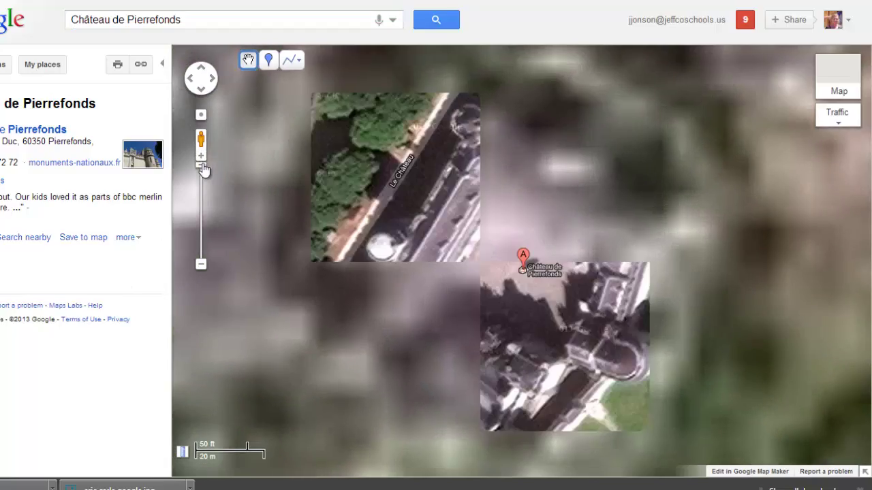
left_click(200, 265)
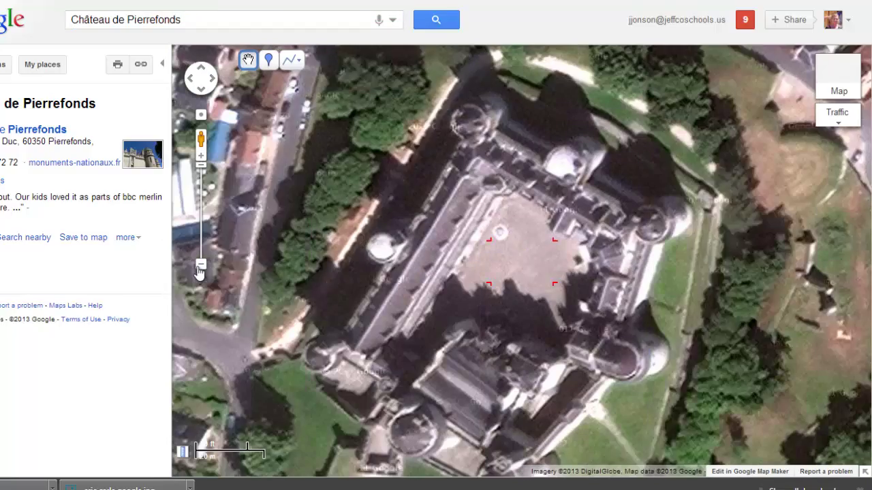
left_click(201, 266)
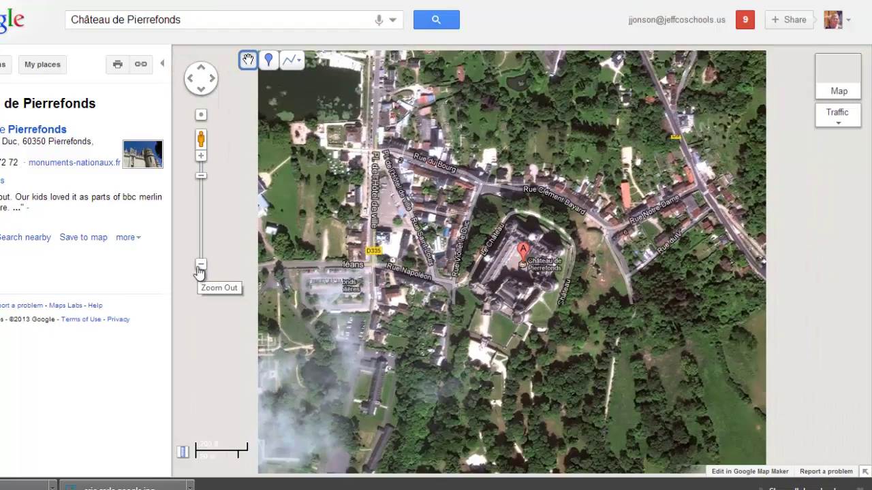
mouse_move(837, 82)
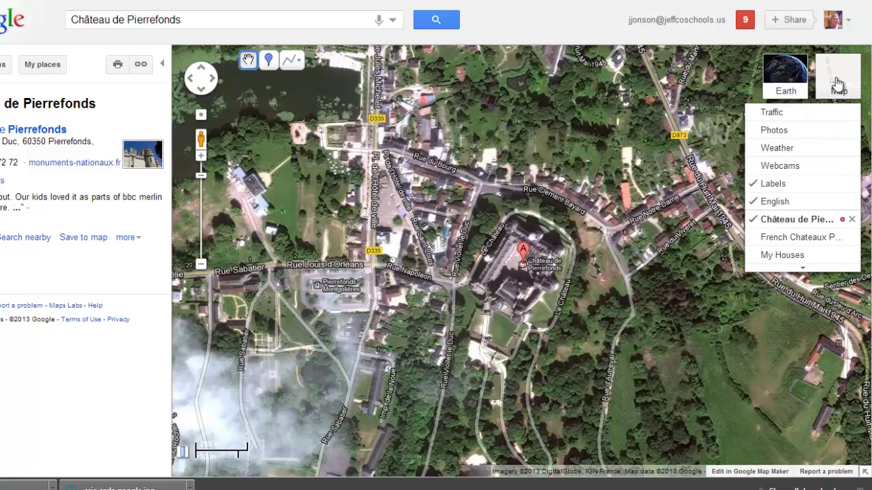
left_click(780, 79)
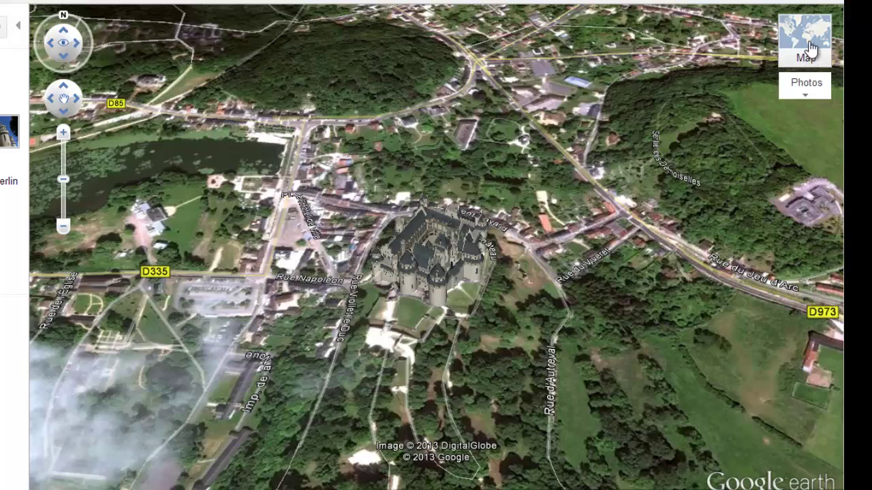
mouse_move(810, 48)
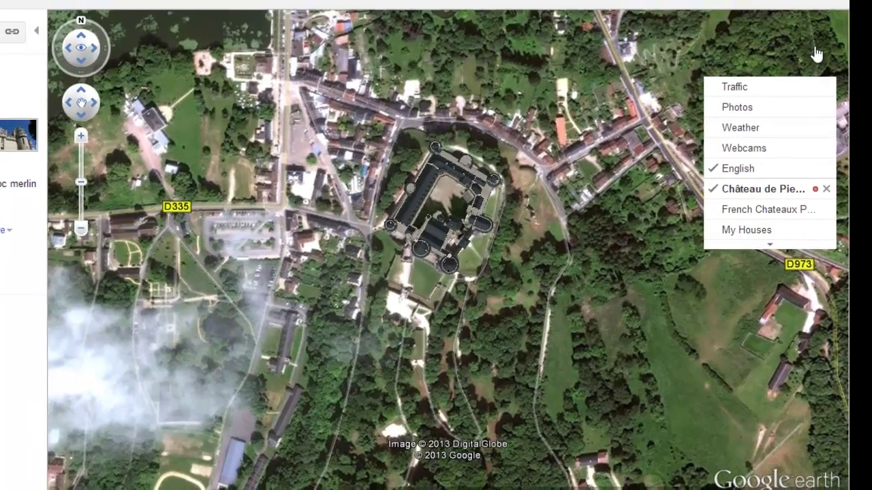
left_click(816, 55)
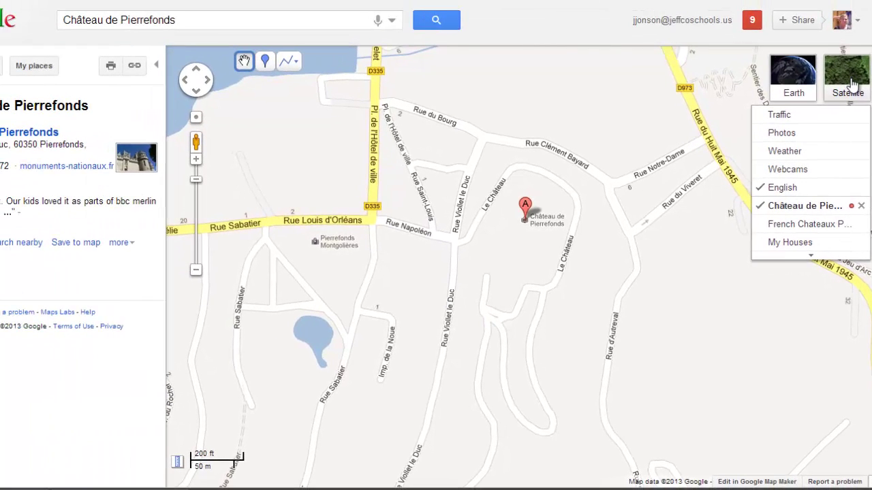
left_click(852, 83)
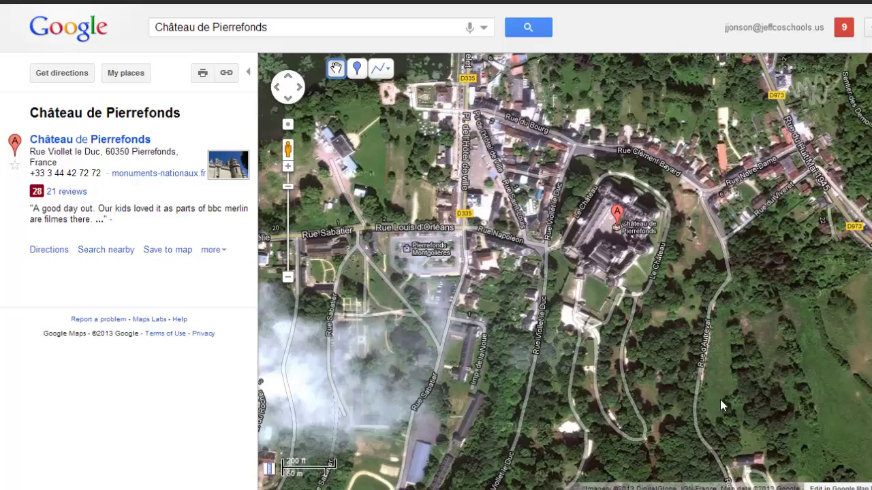
Add a placemark on the château, titled Château de Pierrefonds, with the description "Type some brief text."
mouse_move(617, 219)
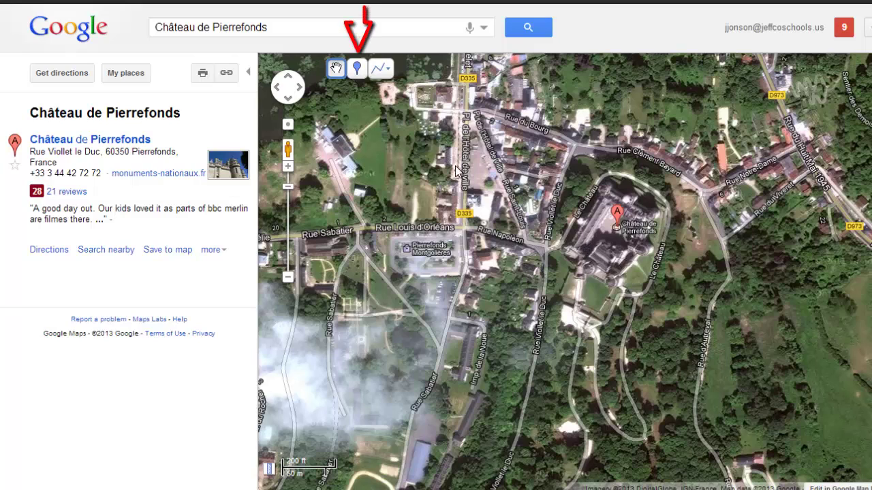
left_click(356, 69)
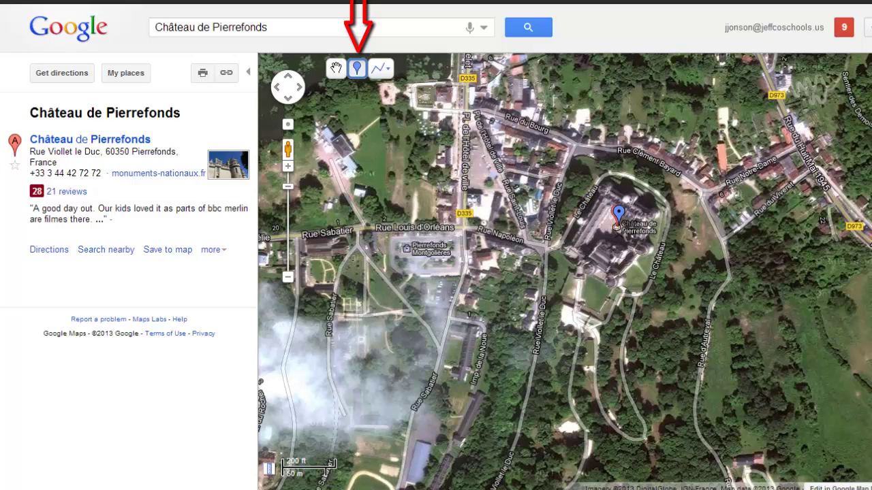
left_click(596, 225)
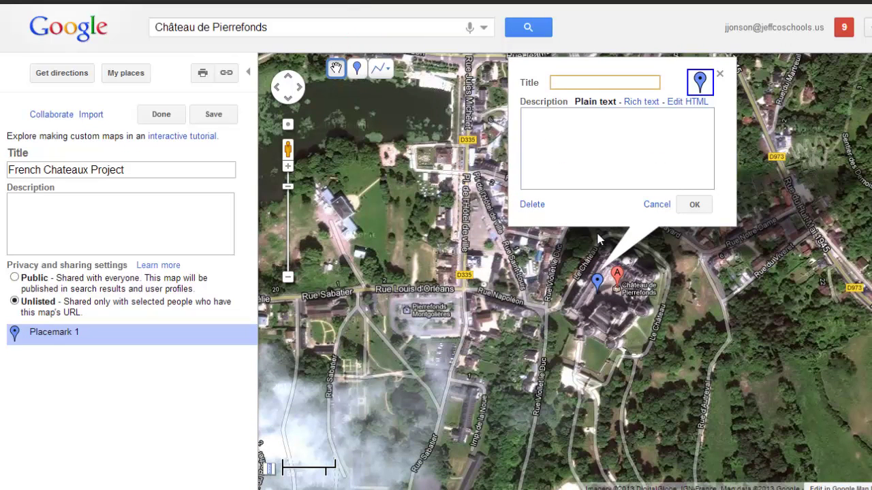
type("Château de Pierrefonds")
left_click(600, 149)
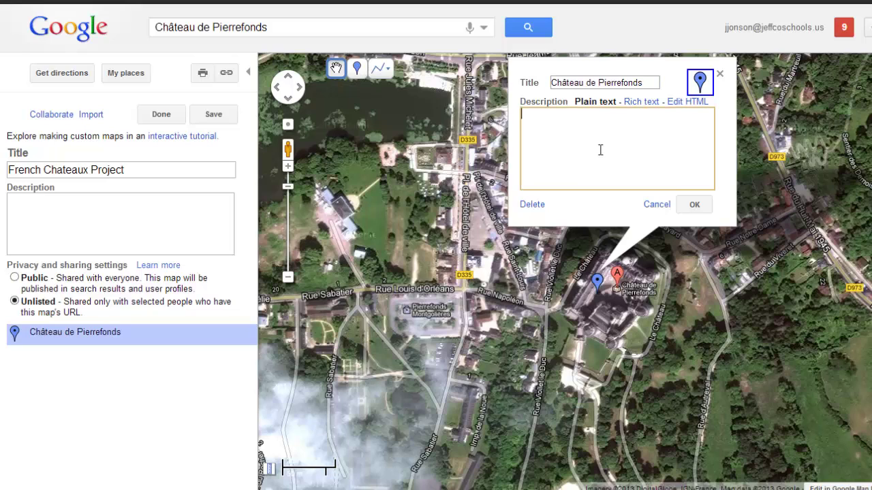
type("Type some brief text.")
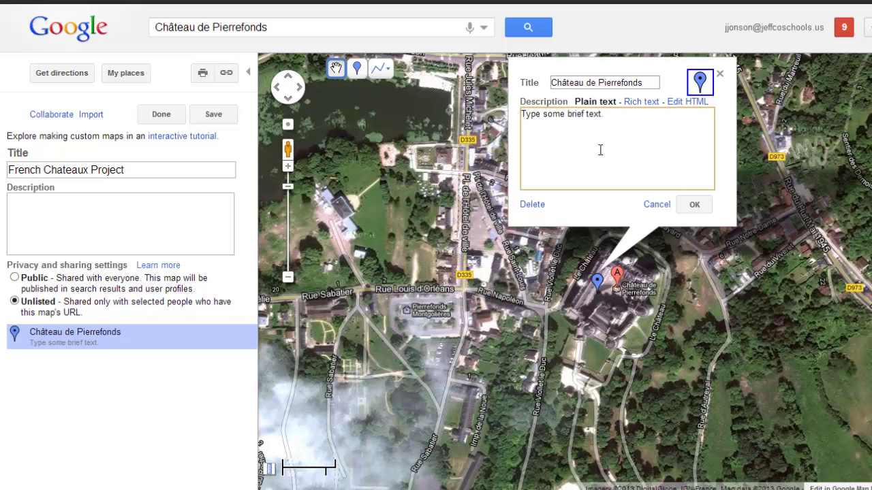
Switch the placemark description to rich text and make "Type some brief text." bold with a yellow highlight
left_click(646, 102)
left_click_drag(610, 134, 527, 134)
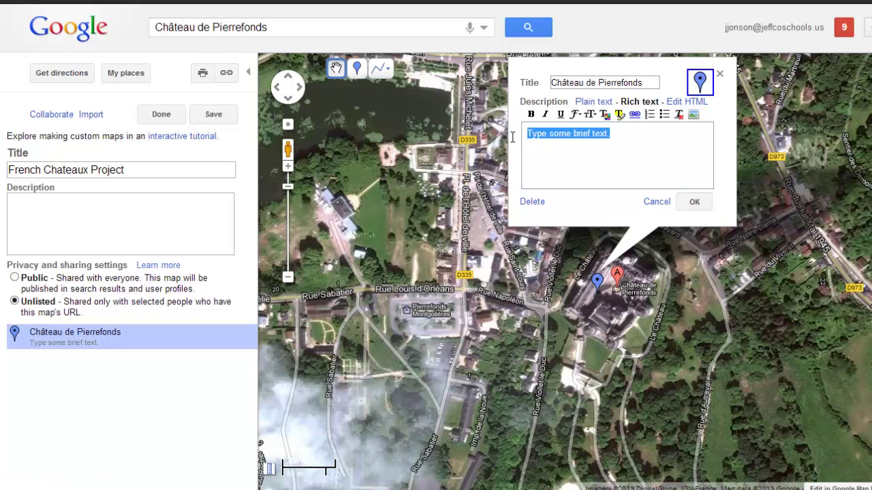
left_click(531, 114)
left_click(619, 115)
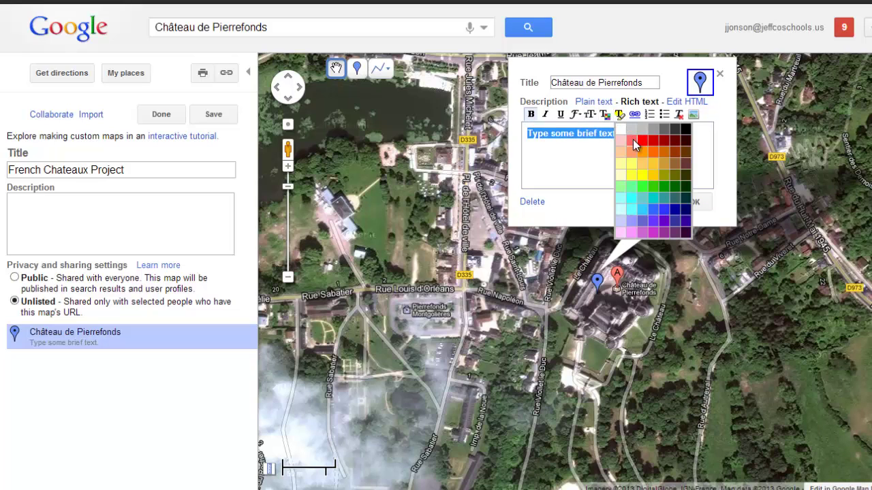
left_click(642, 175)
left_click(605, 156)
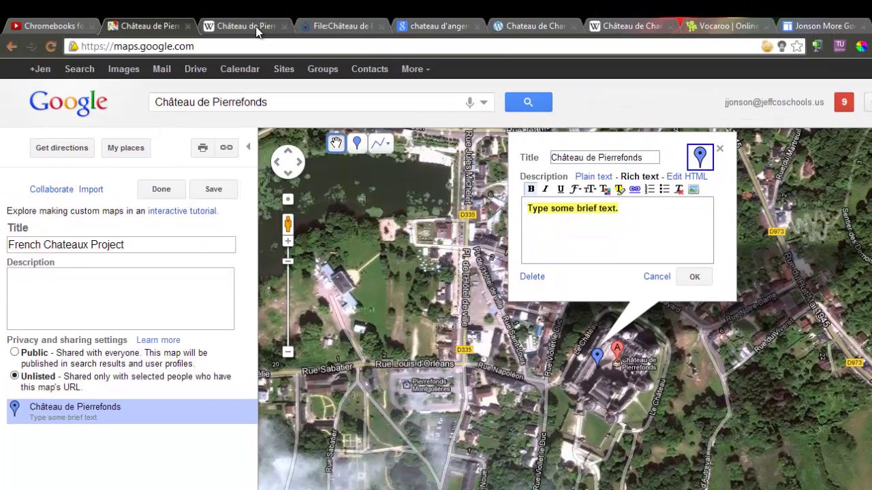
Go back to the Château de Pierrefonds image search results and copy the image URL of the first result's thumbnail
left_click(315, 27)
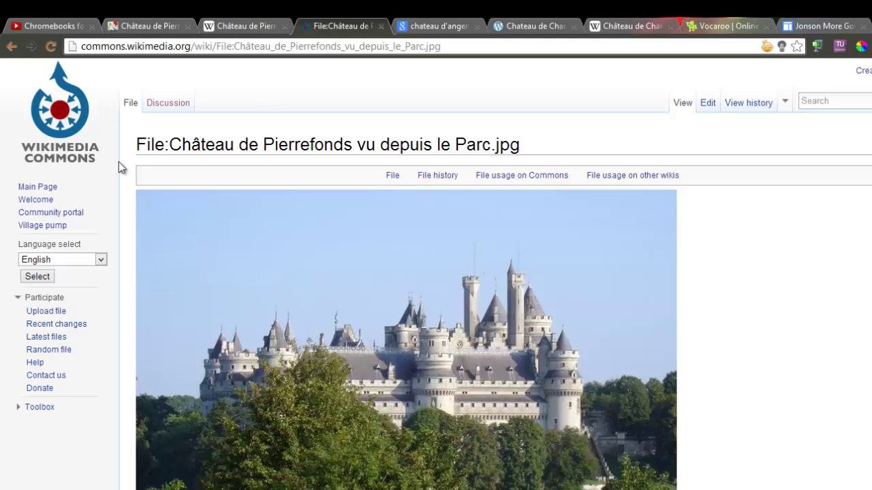
left_click(11, 47)
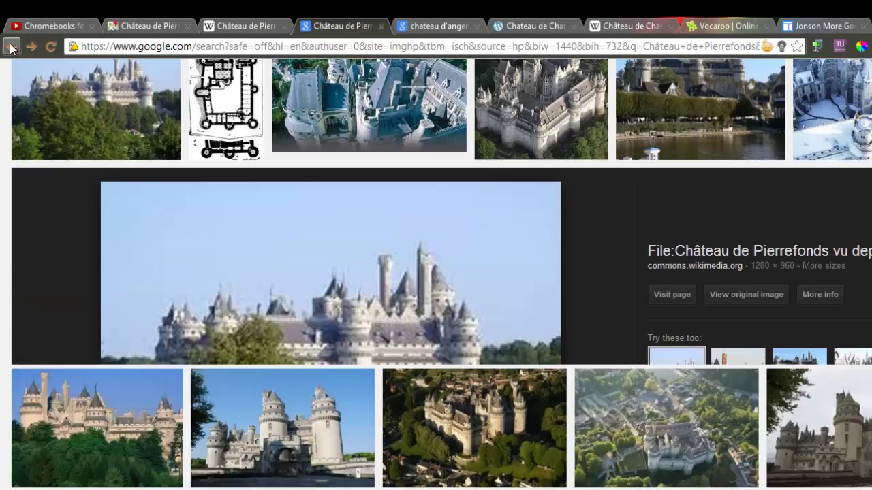
scroll(207, 243, "up", 2)
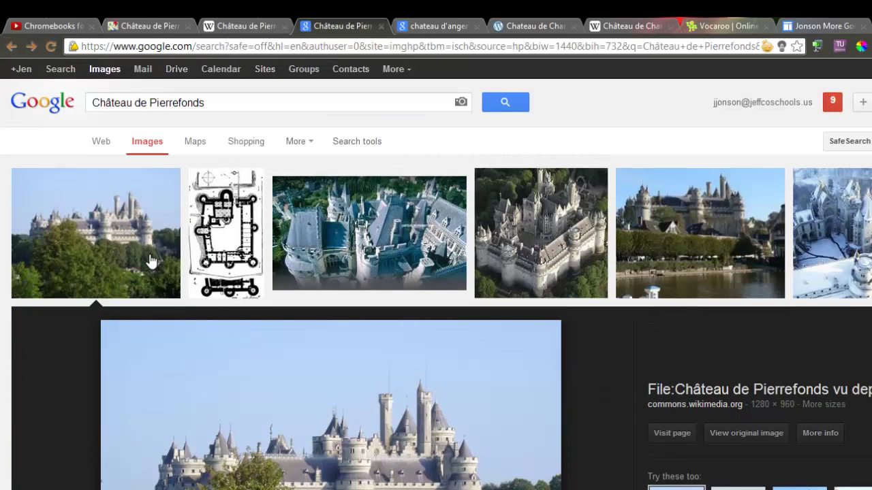
right_click(106, 225)
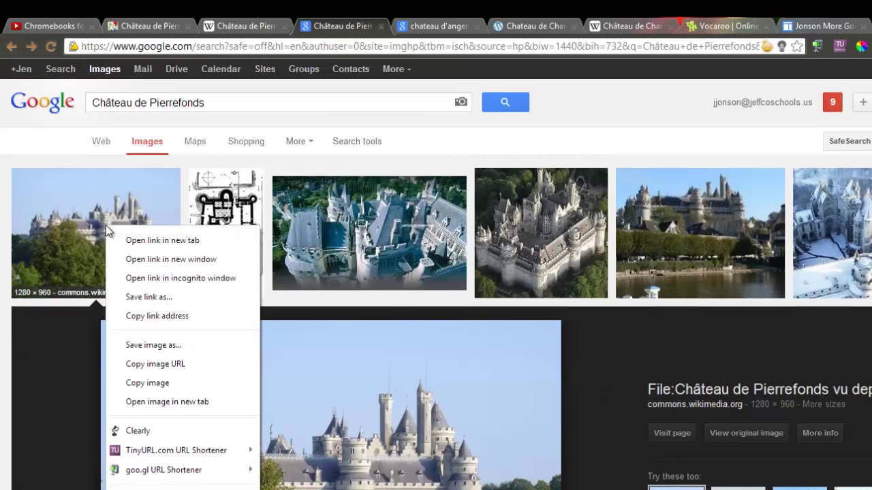
left_click(158, 364)
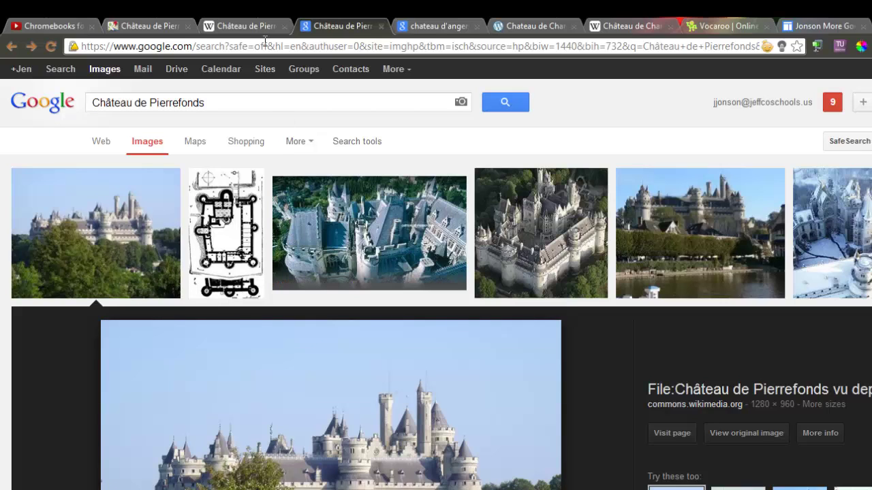
Try to insert the copied thumbnail URL as an image in the Château de Pierrefonds placemark description on the map
left_click(155, 34)
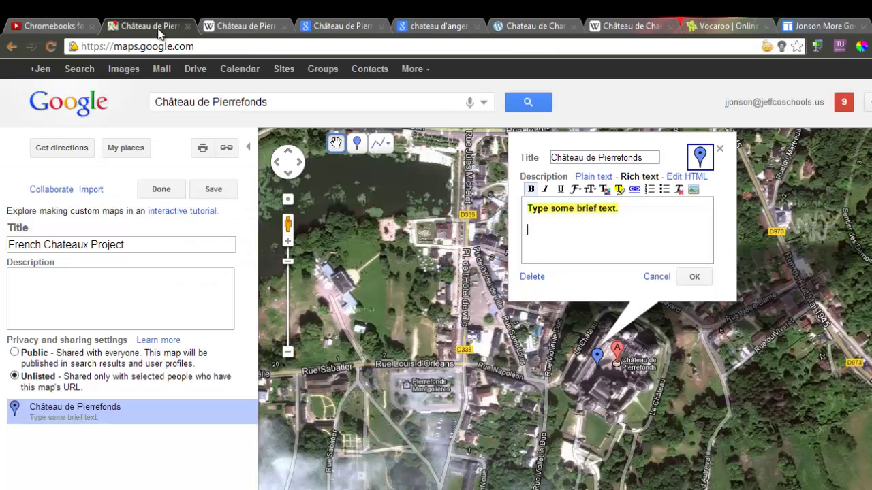
left_click(693, 190)
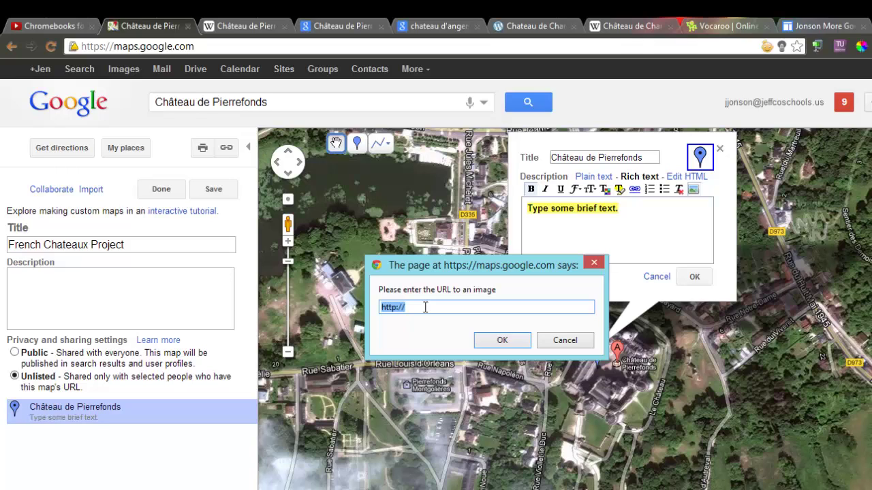
key("BackSpace")
right_click(412, 306)
left_click(439, 391)
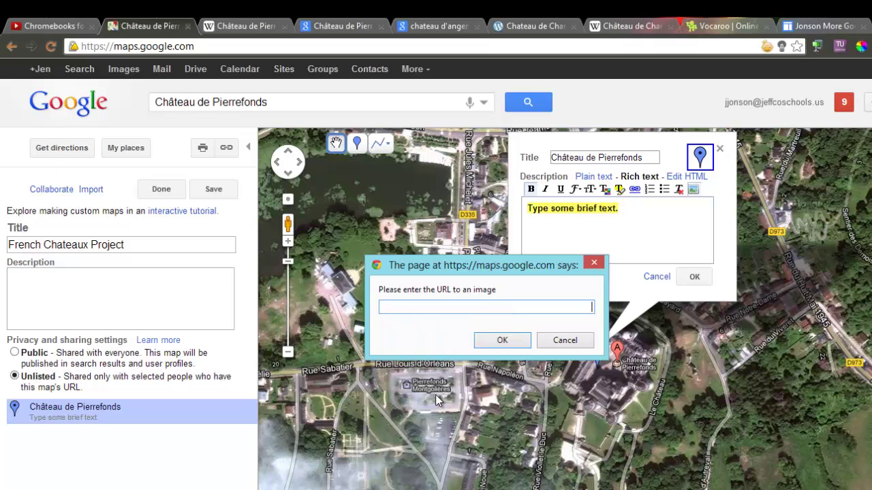
left_click(500, 340)
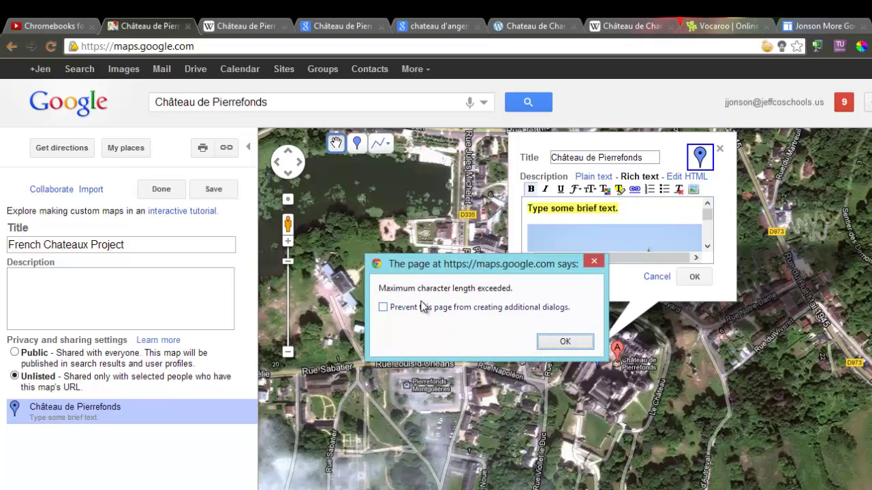
left_click(563, 342)
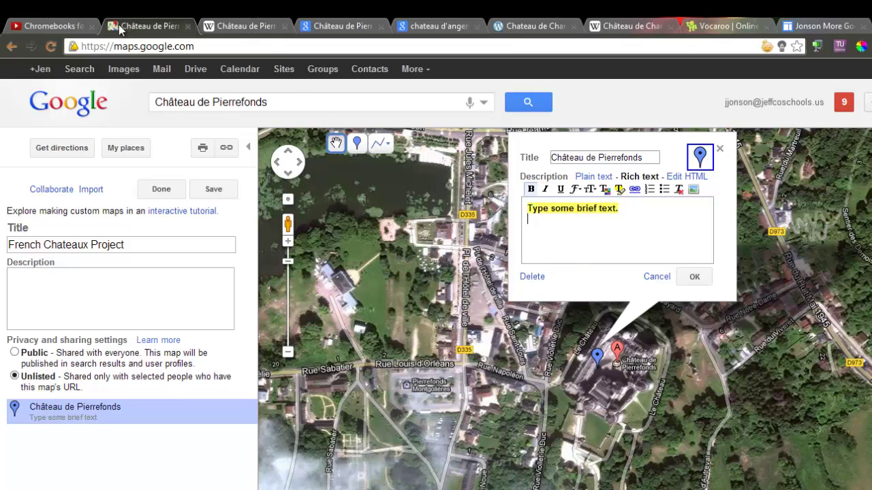
Copy the URL of the château photo on its Wikimedia Commons page and insert it as an image in the placemark description
left_click(332, 28)
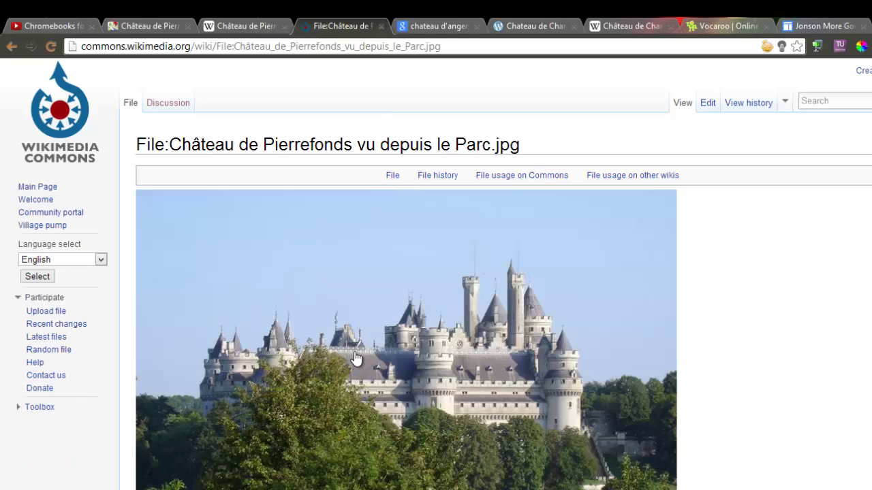
right_click(355, 358)
left_click(395, 204)
left_click(150, 27)
left_click(692, 188)
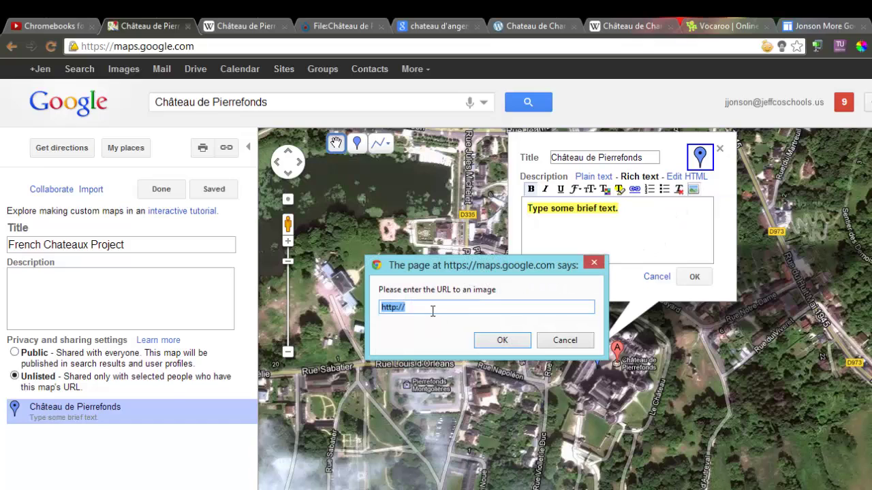
key("ctrl+v")
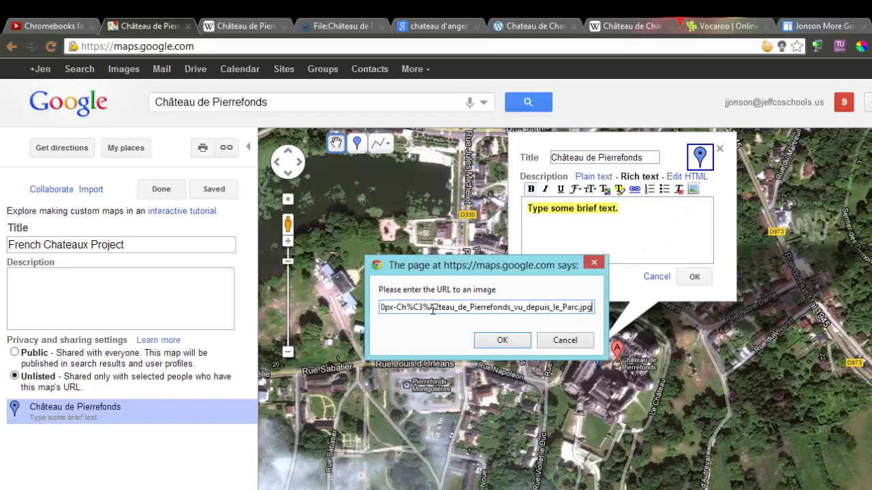
left_click(502, 341)
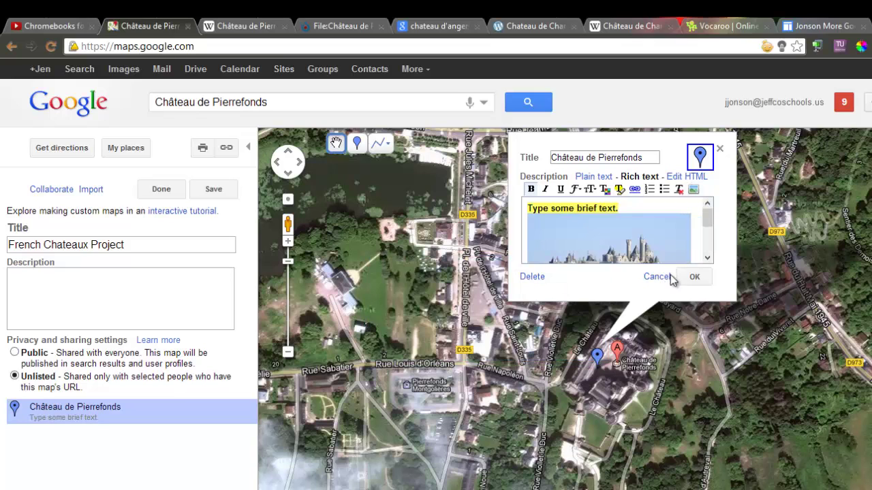
Check the whole inserted photo in the description and accept the Château de Pierrefonds placemark's edits
left_click(708, 259)
left_click(707, 260)
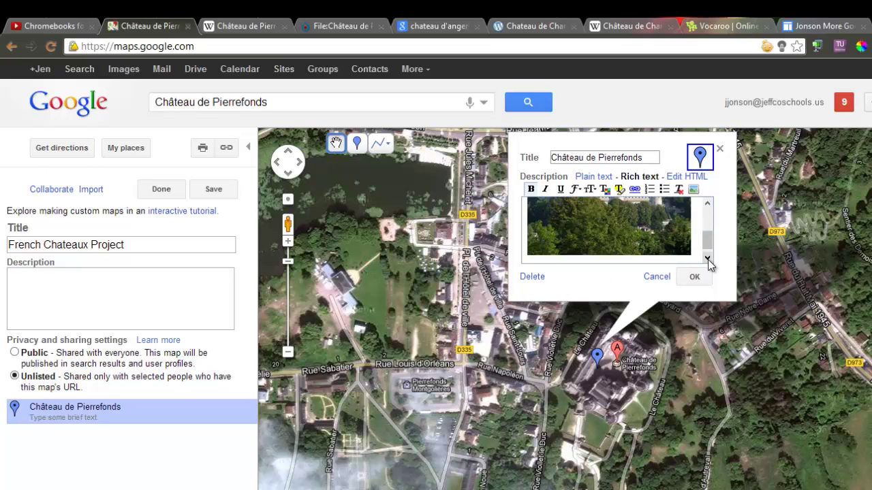
left_click_drag(708, 235, 707, 209)
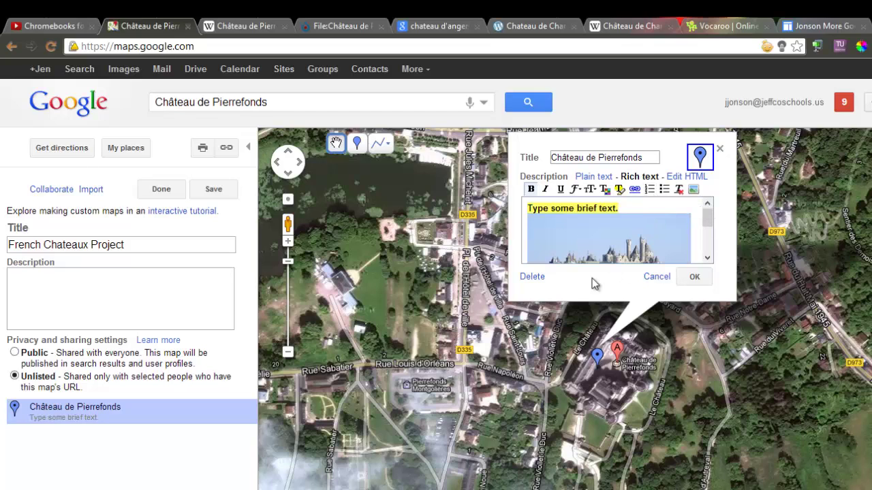
left_click(693, 277)
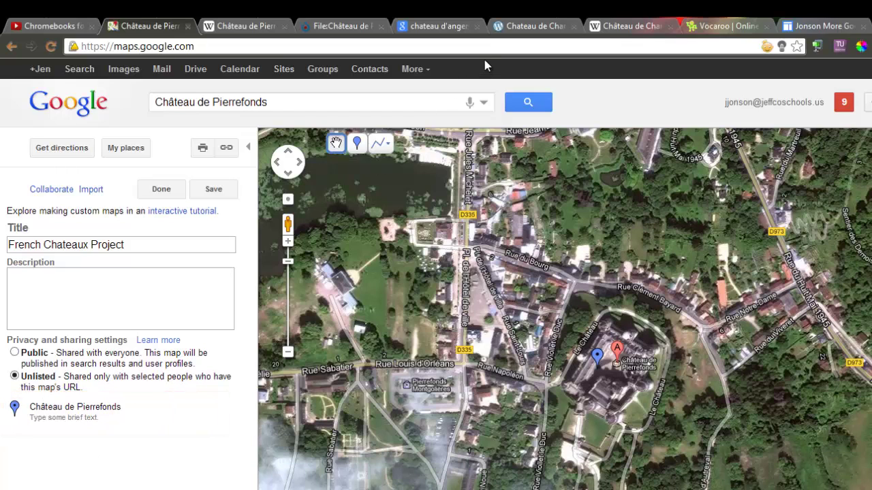
Search the map for Château de Chambord
left_click_drag(267, 102, 135, 88)
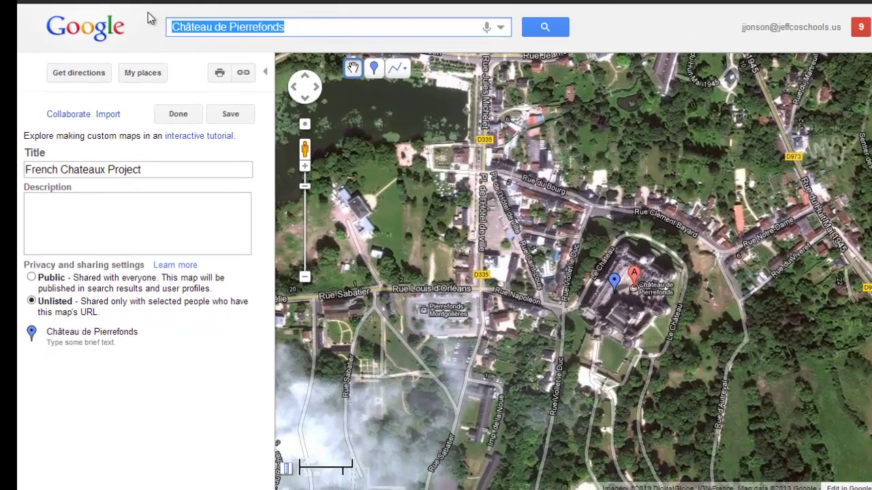
type("Château de Chambord")
key("Return")
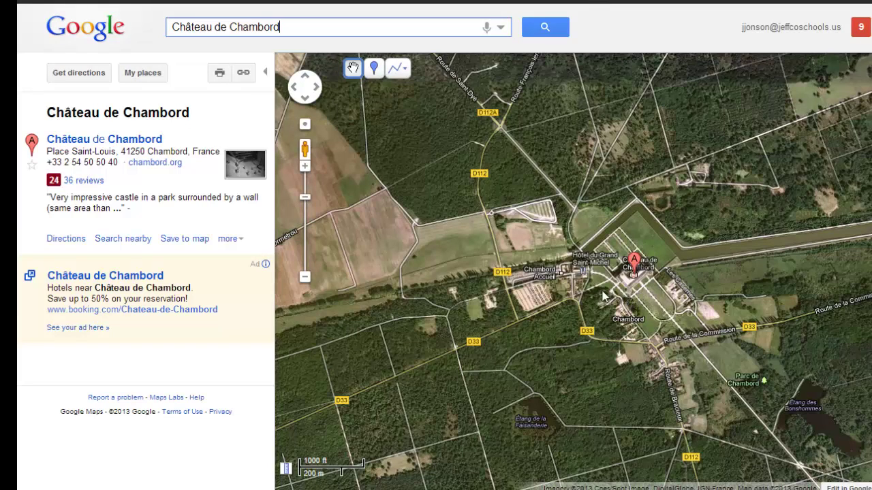
Add a placemark on the château at Chambord, titled Château de Chambord, with the description "Add some text"
double_click(468, 315)
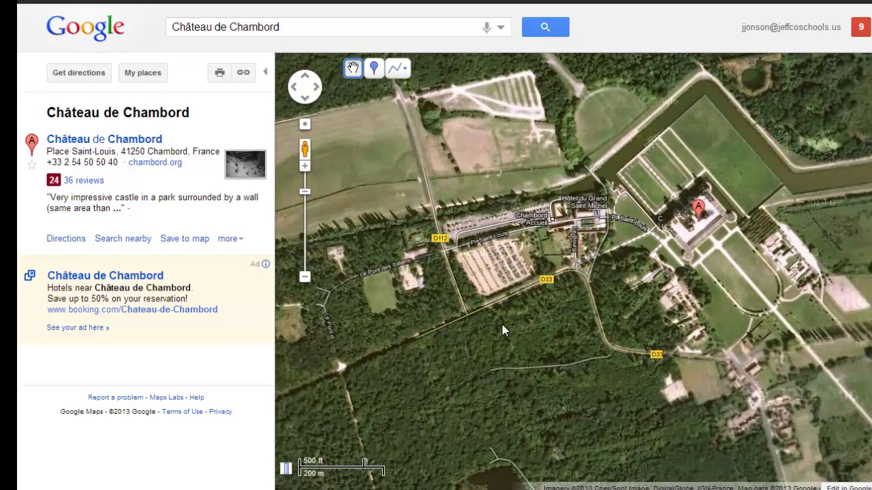
left_click(373, 71)
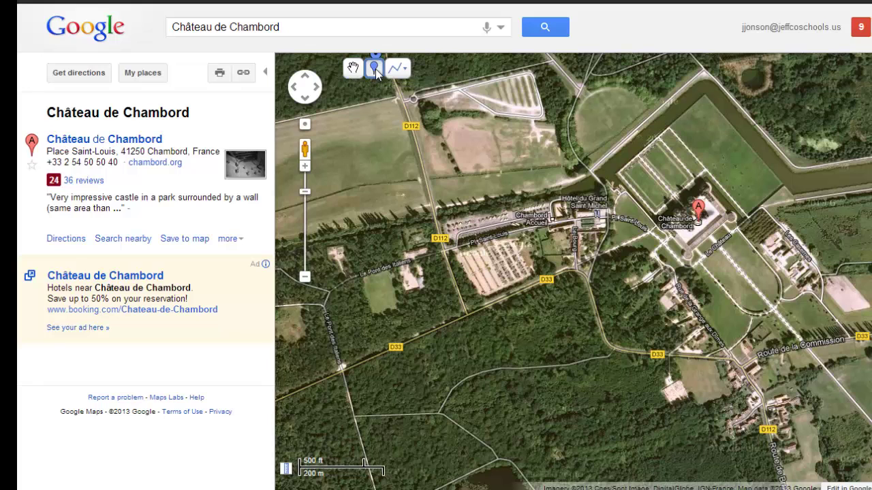
left_click(679, 233)
left_click(681, 233)
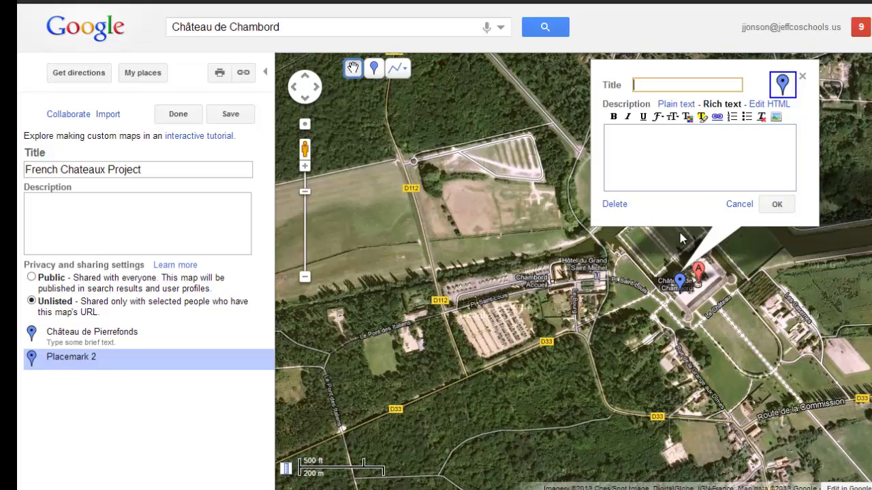
key("ctrl+v")
left_click(683, 168)
type("Add some ")
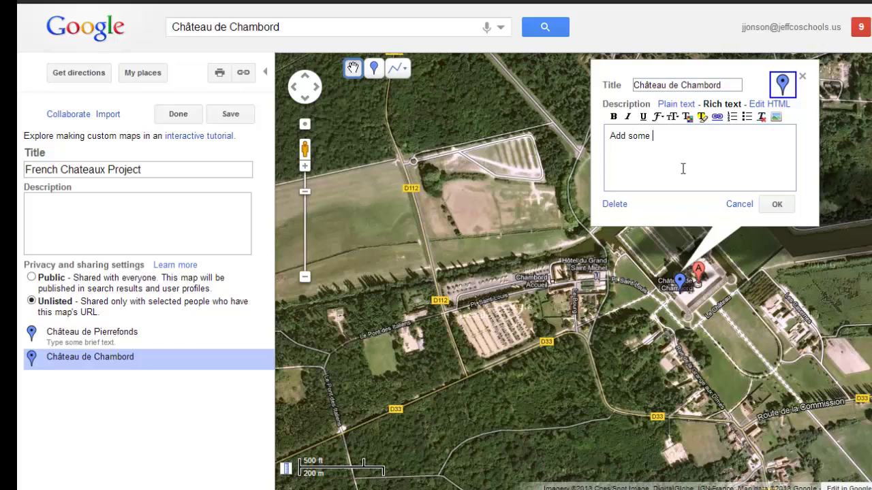
type("text")
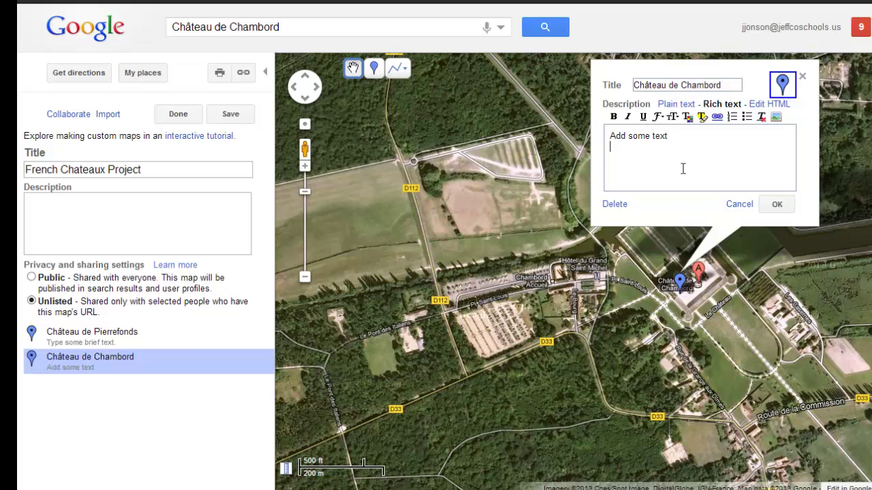
left_click_drag(668, 136, 632, 138)
left_click(718, 117)
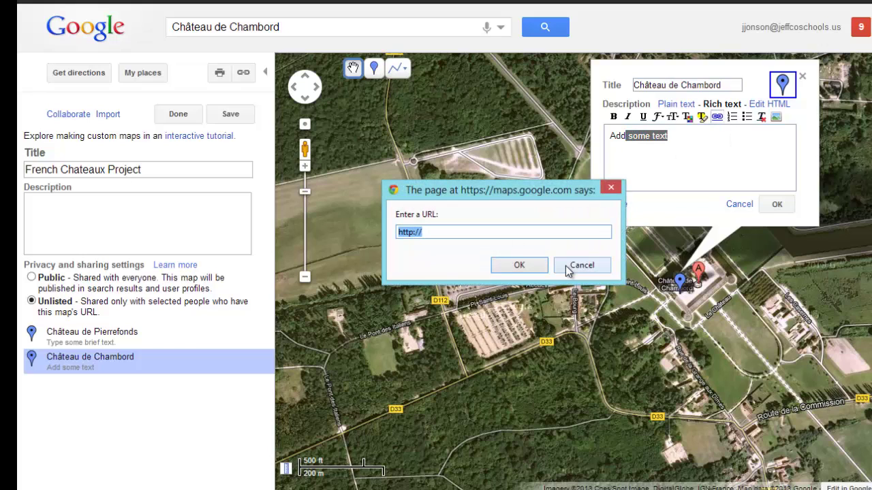
left_click(569, 269)
left_click(704, 146)
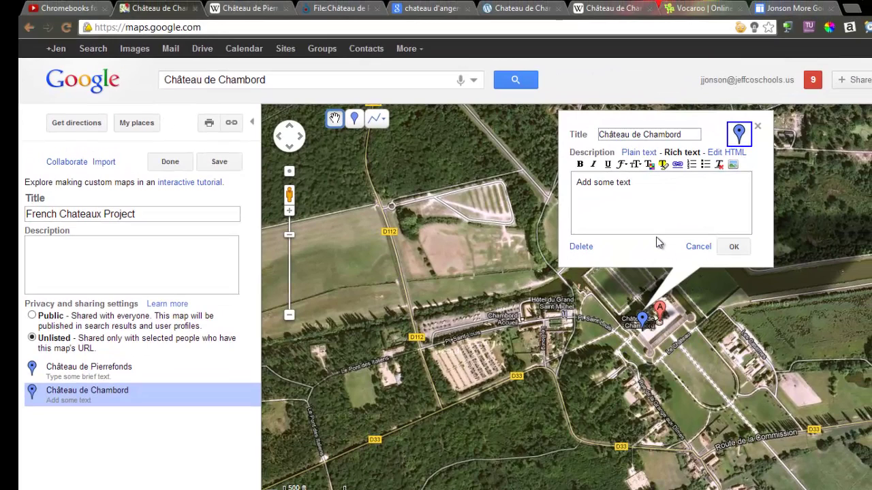
Switch to Vocaroo, allow microphone access, record a short voice message and save the recording
left_click(703, 9)
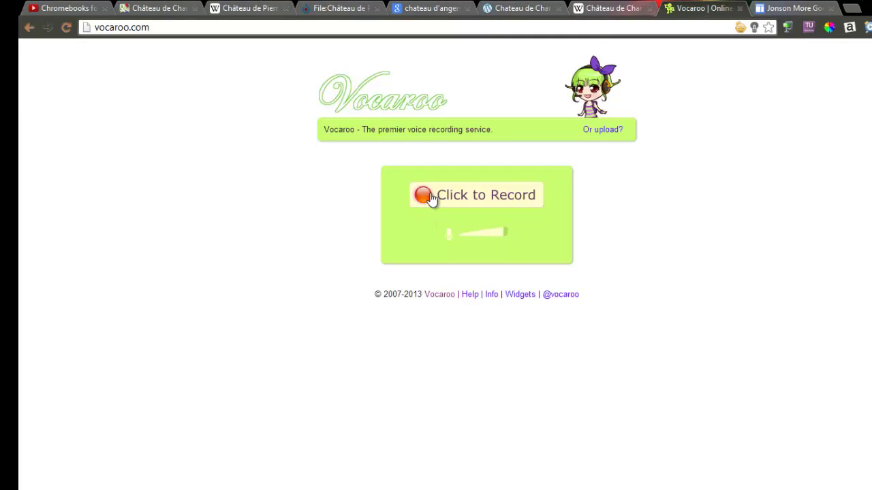
left_click(431, 199)
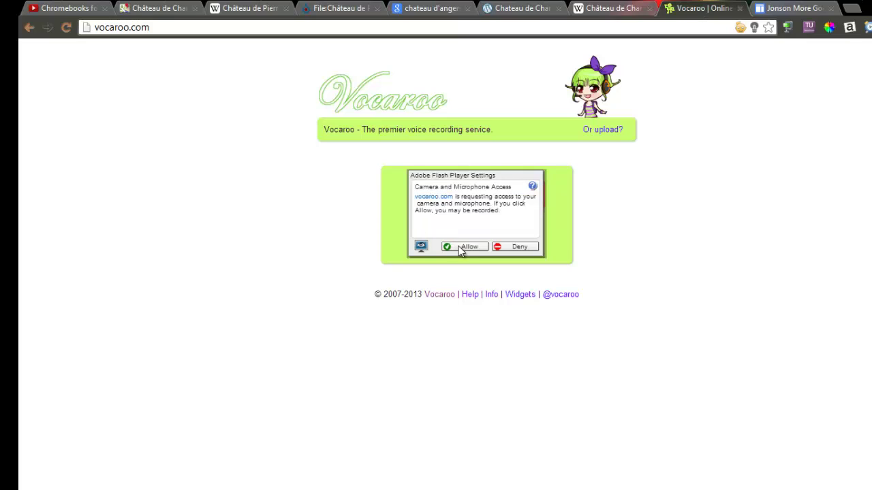
left_click(463, 248)
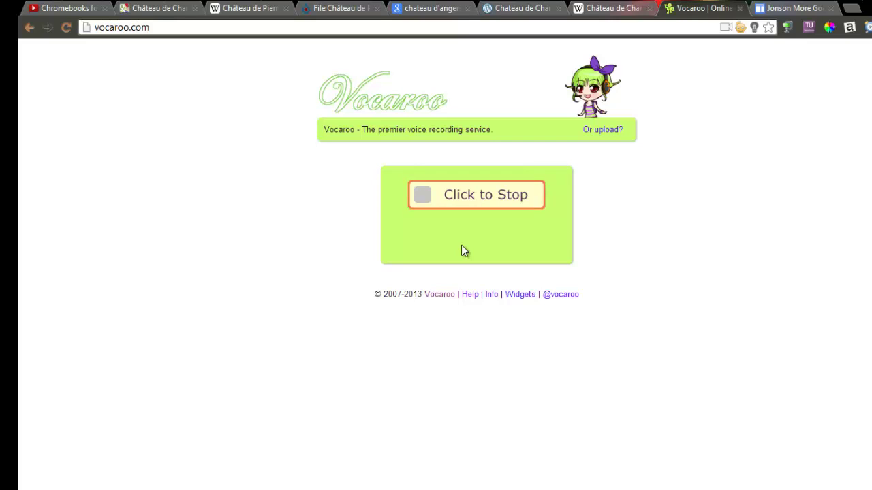
left_click(467, 202)
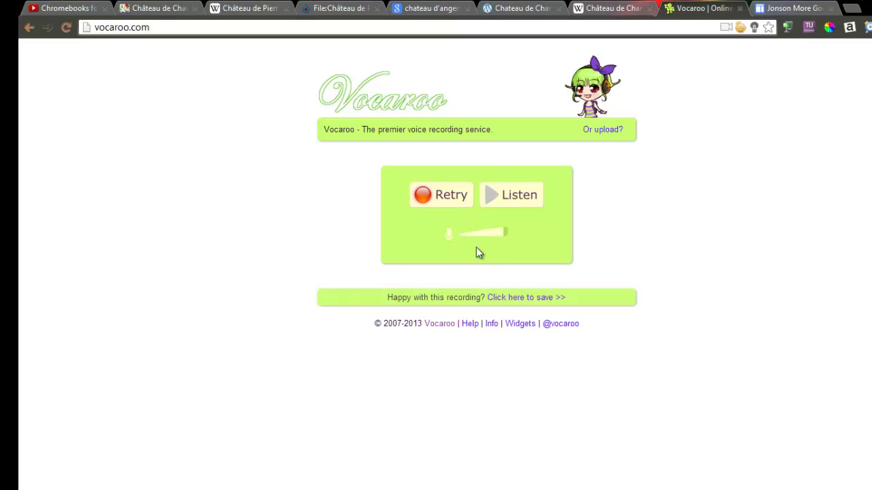
left_click(529, 304)
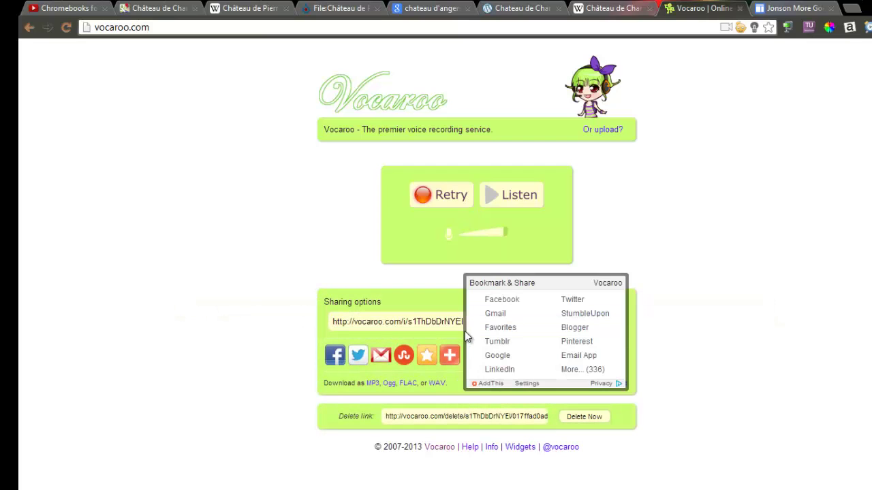
Copy the saved voice recording's sharing link
left_click(440, 323)
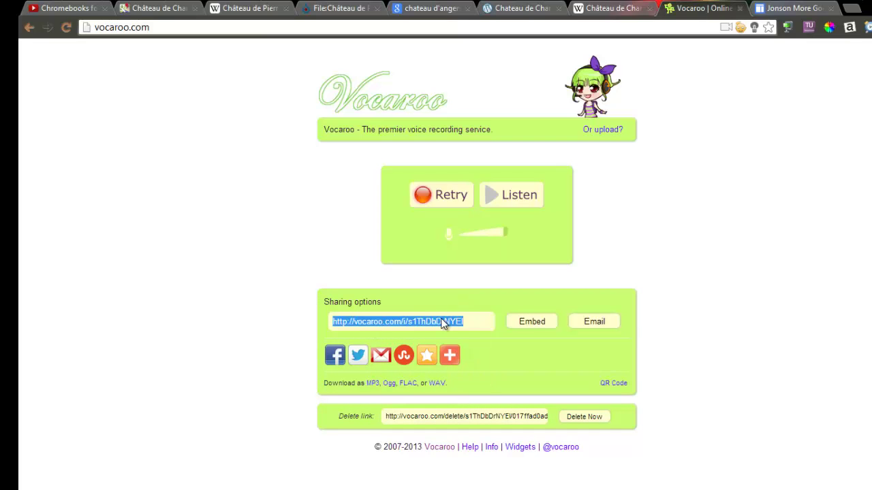
right_click(454, 321)
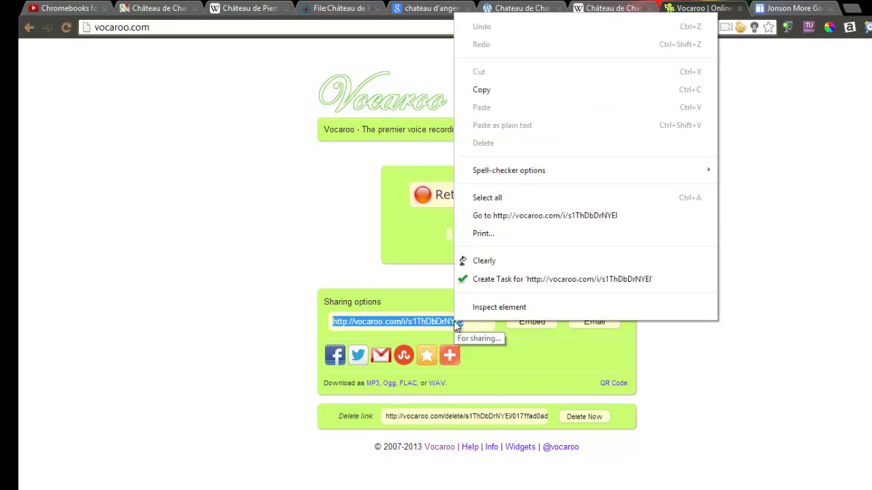
left_click(481, 91)
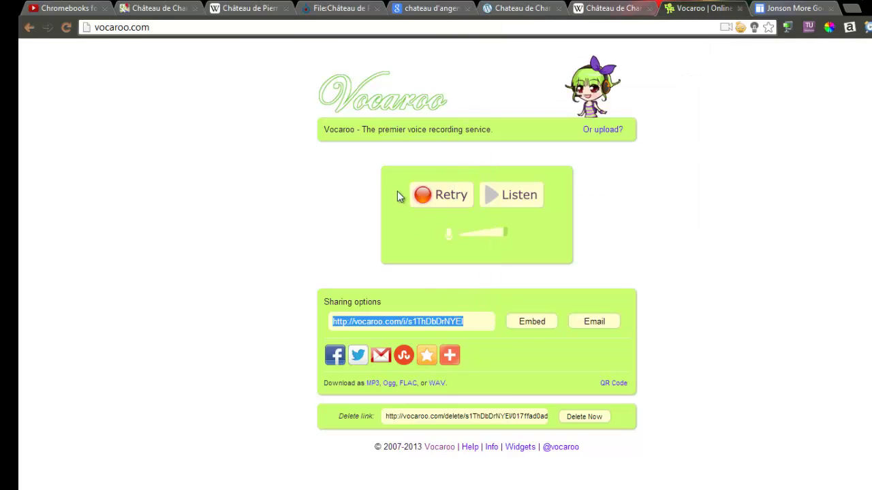
Return to Google Maps and add the line "Listen to my audio message" below the text in the Château de Chambord description
left_click(171, 9)
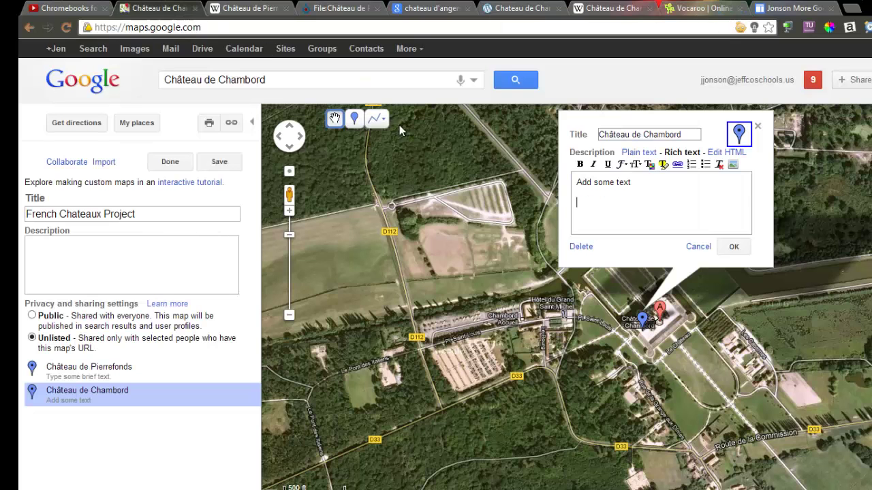
right_click(608, 202)
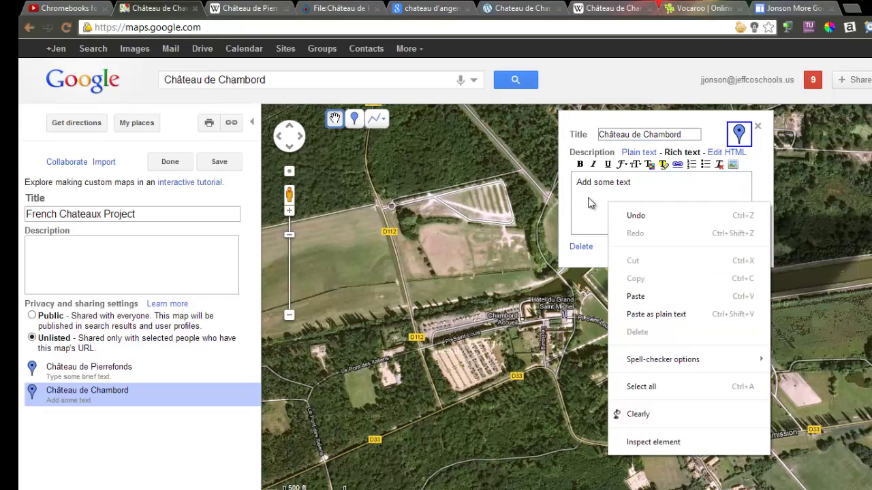
left_click(587, 198)
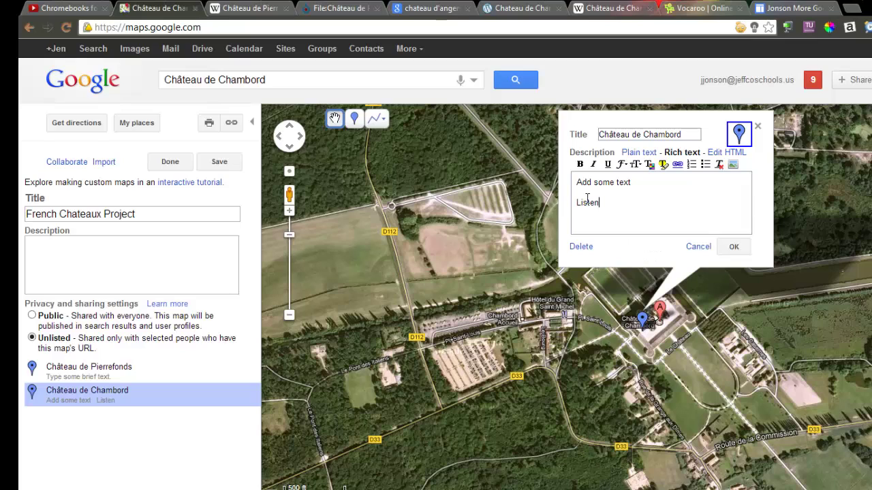
type("my audio message")
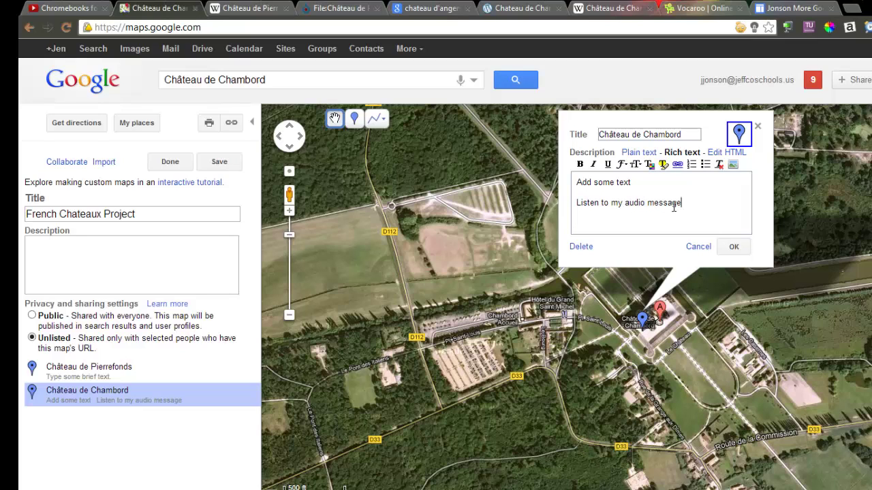
Link the "Listen to my audio message" text in the description to the copied Vocaroo recording URL
left_click_drag(697, 202, 679, 207)
left_click(576, 203)
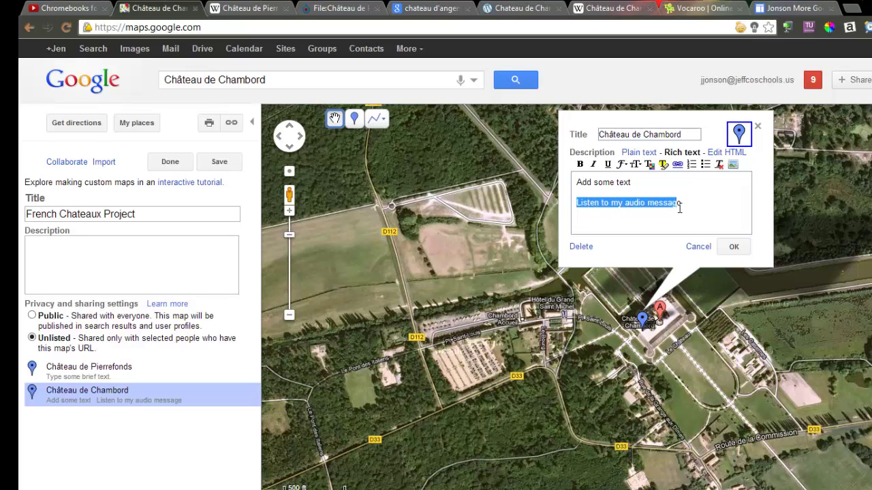
left_click(677, 164)
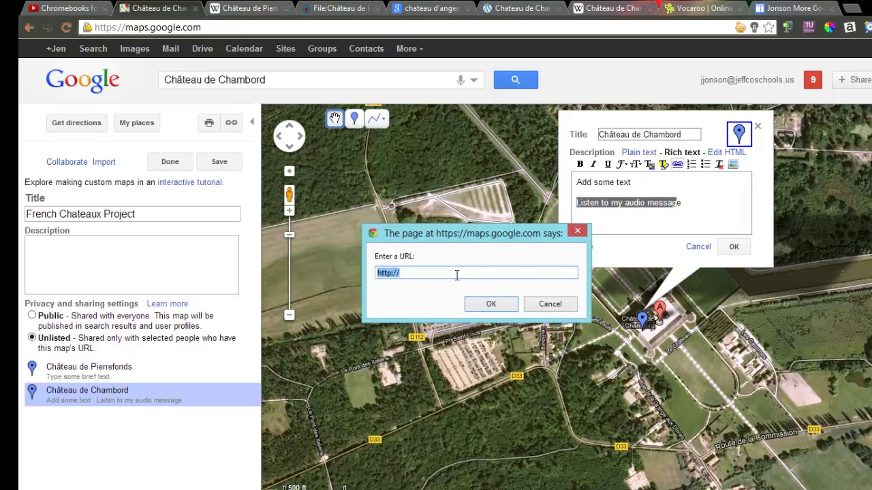
right_click(415, 275)
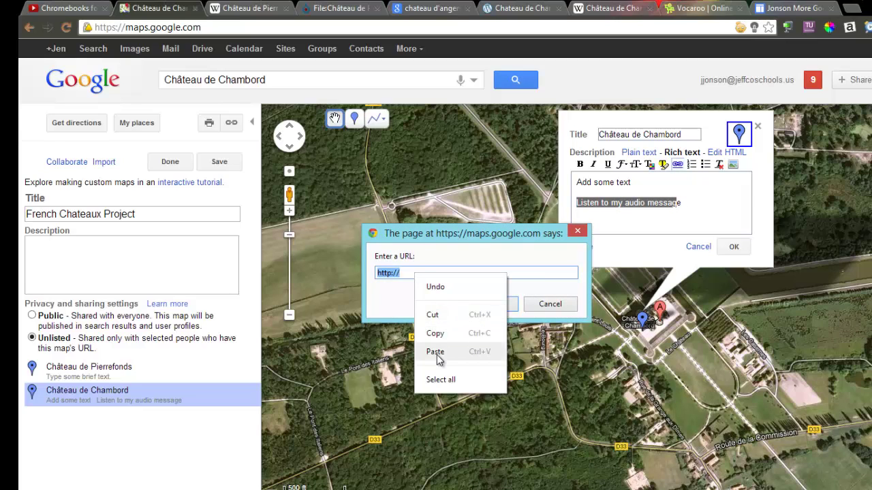
left_click(436, 350)
left_click(490, 306)
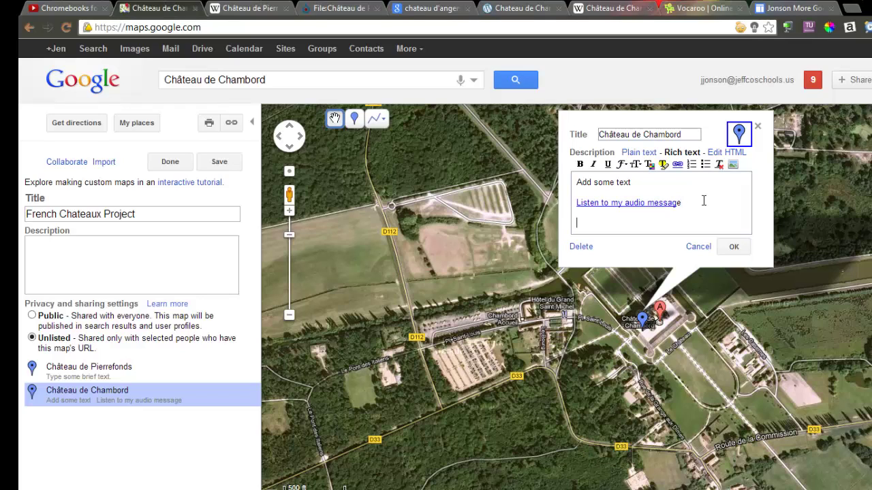
Return from the Wikipedia article to the Google search for chambord, show its image results and open the sunset château photo's source page
left_click(606, 10)
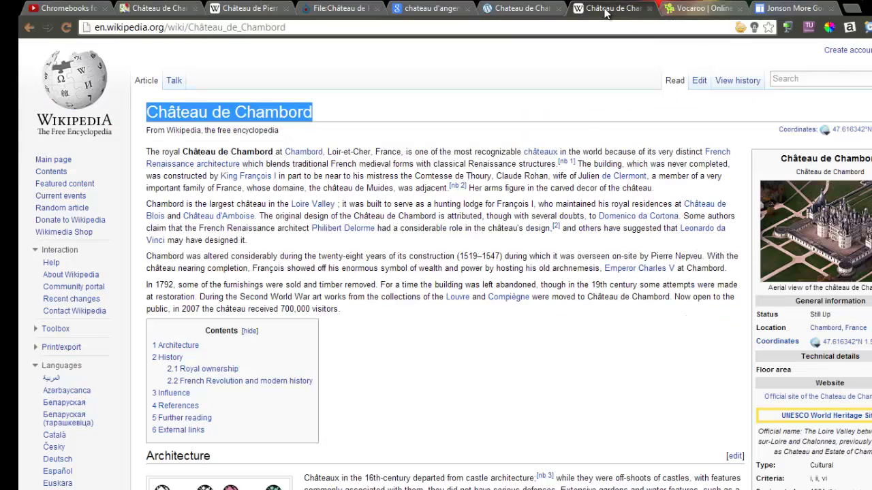
scroll(483, 355, "down", 5)
scroll(483, 354, "up", 5)
left_click(29, 27)
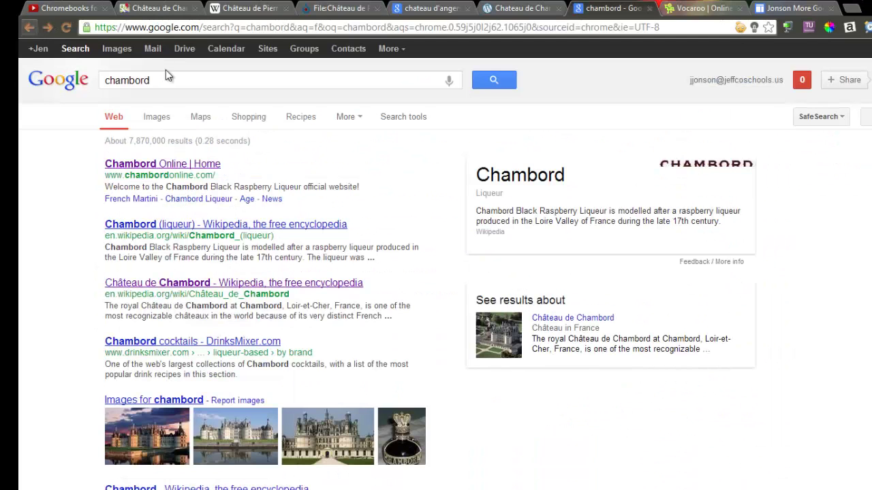
left_click(162, 121)
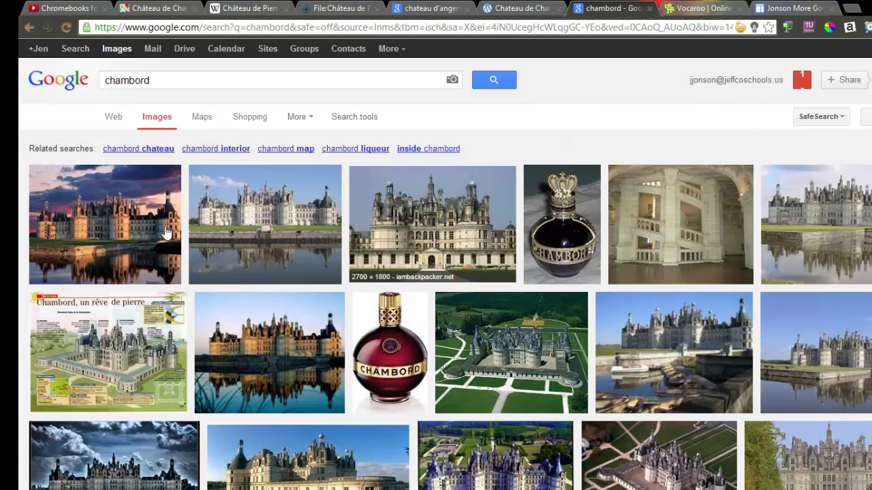
left_click(117, 230)
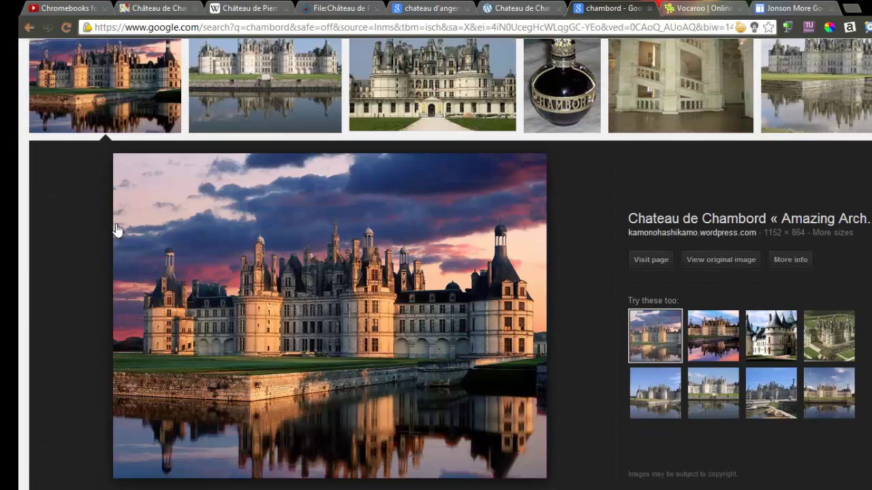
left_click(405, 328)
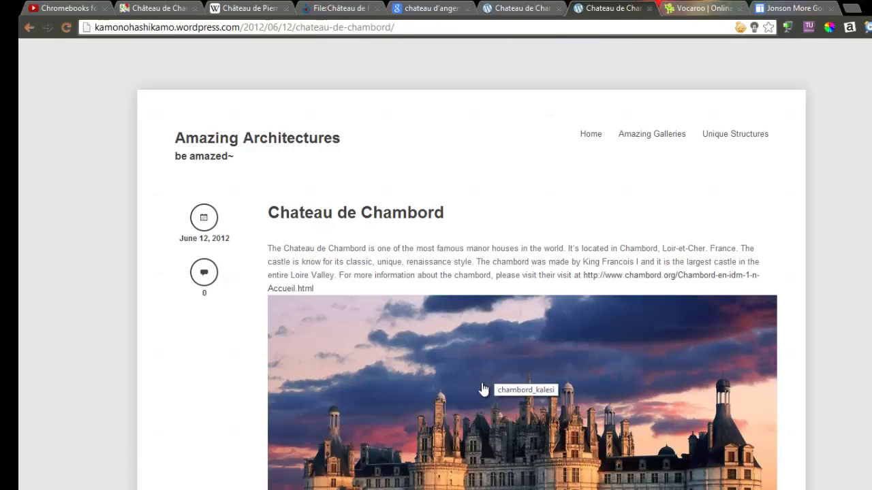
Insert the blog page's sunset château photo below the audio link in the Château de Chambord description and check it
scroll(534, 369, "down", 1)
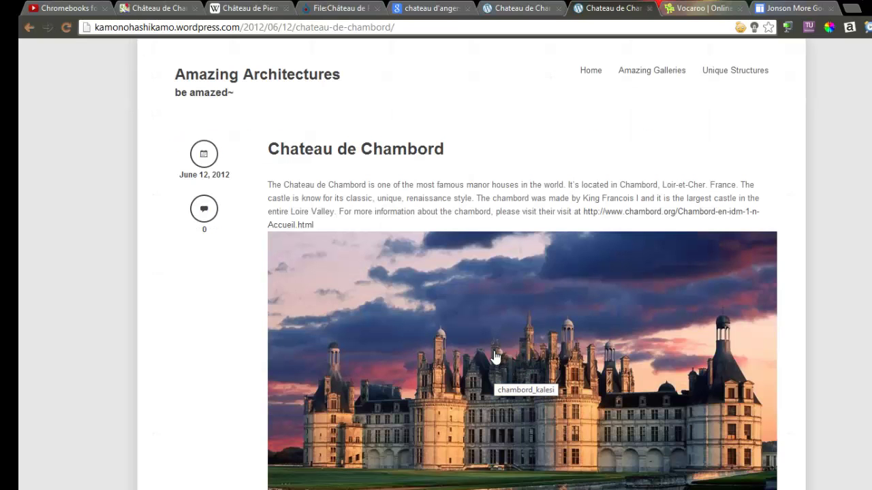
left_click_drag(496, 355, 588, 212)
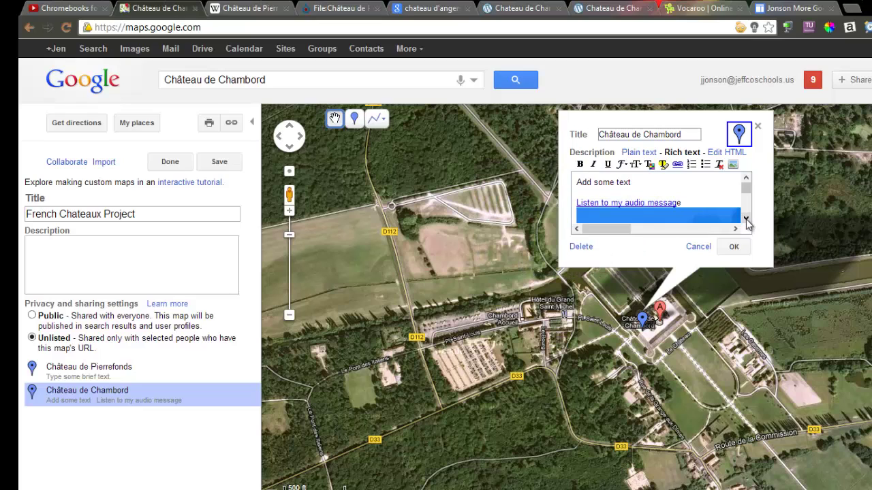
left_click(746, 218)
left_click(746, 218)
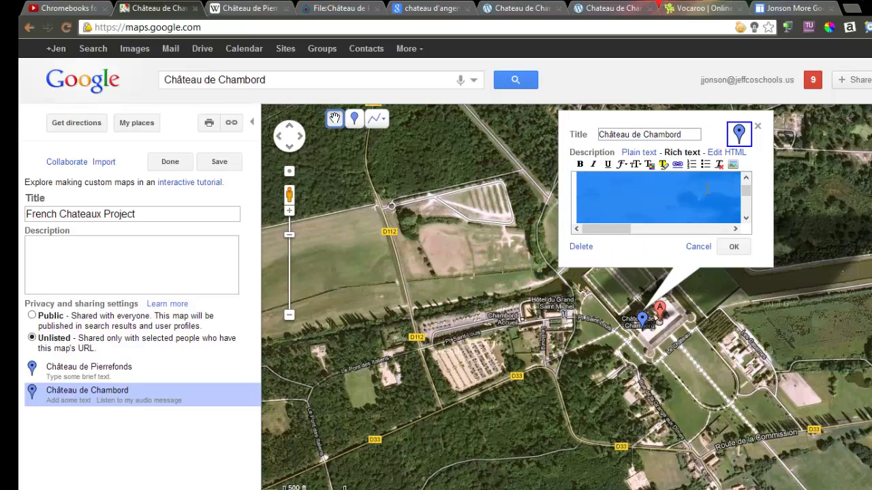
Accept the Château de Chambord placemark's edits and reopen it to view the photo in its description
left_click(734, 248)
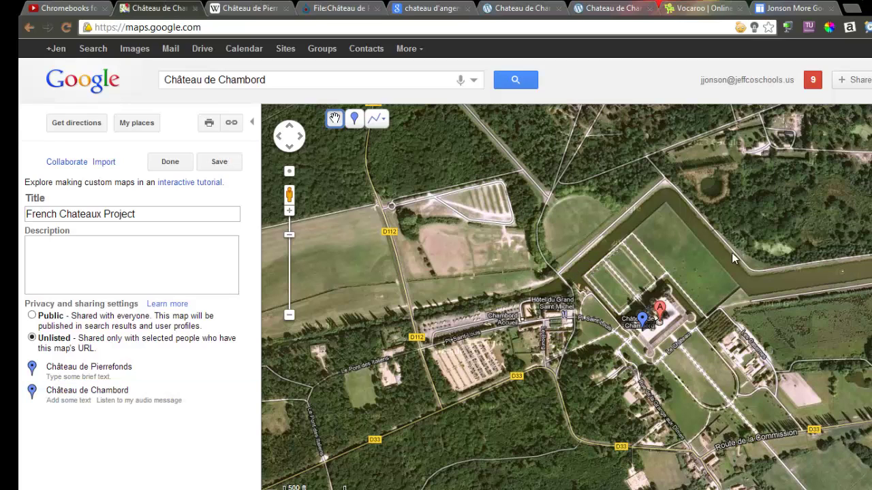
left_click(85, 399)
left_click(746, 216)
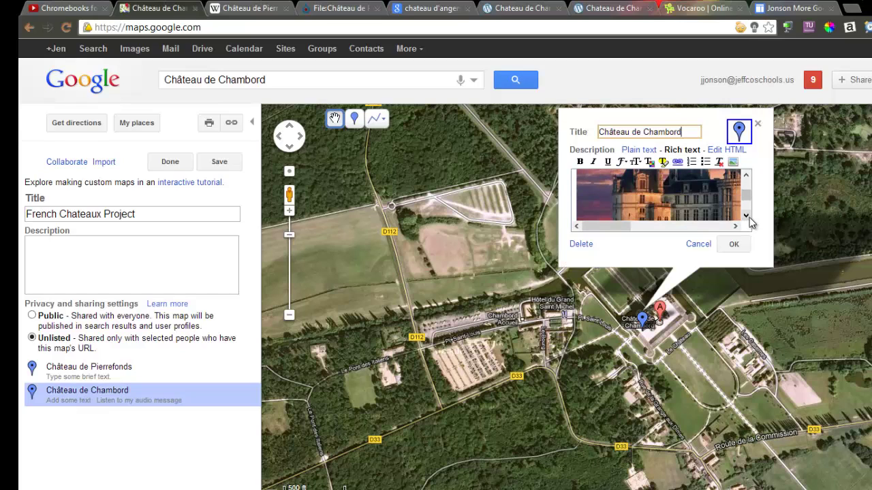
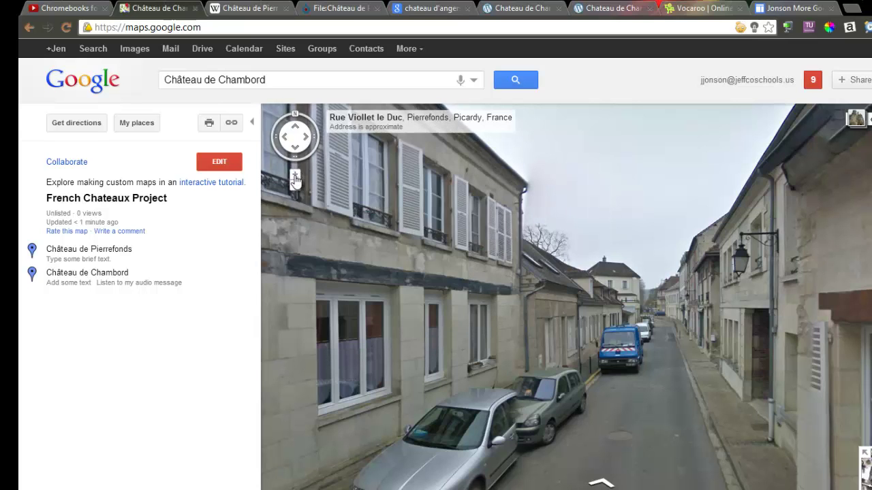
Leave the current street-level view, enter Street View where Le Château meets Rue Viollet le Duc in Pierrefonds, and face the château
left_click(295, 187)
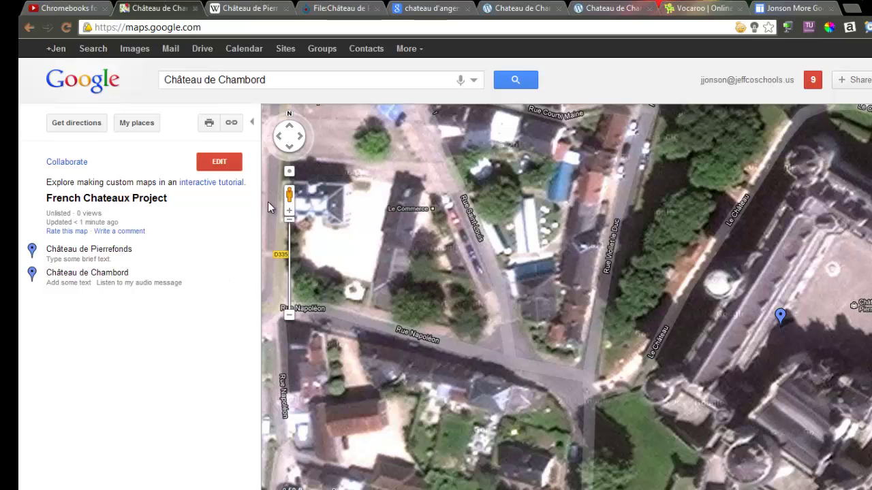
left_click_drag(289, 196, 574, 366)
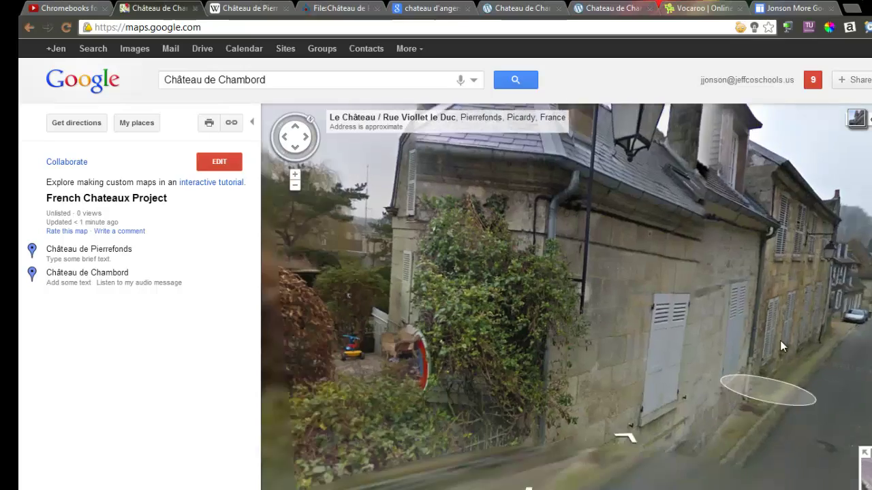
left_click_drag(780, 340, 239, 430)
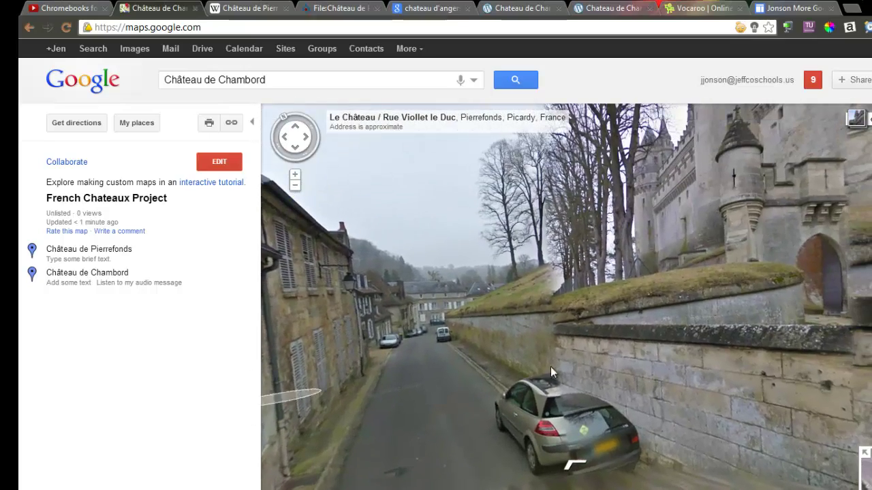
left_click_drag(551, 367, 290, 425)
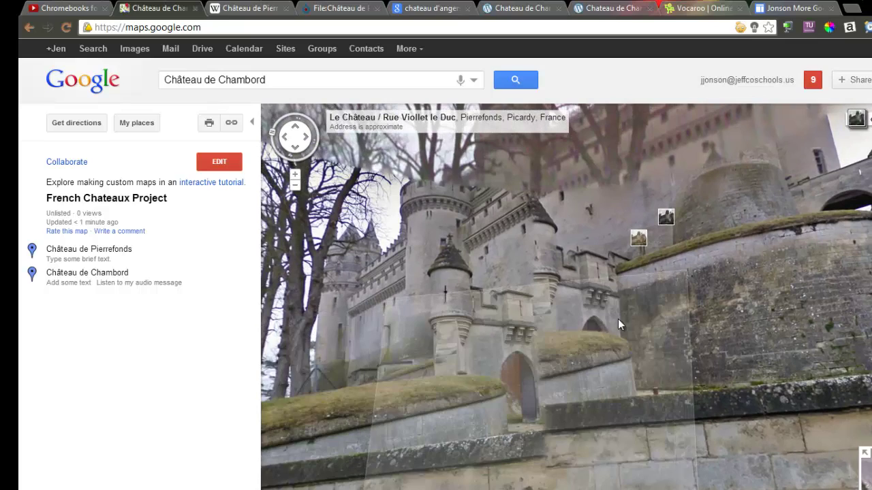
Preview the user-contributed photos overlaid on the Château de Pierrefonds in Street View
left_click(618, 320)
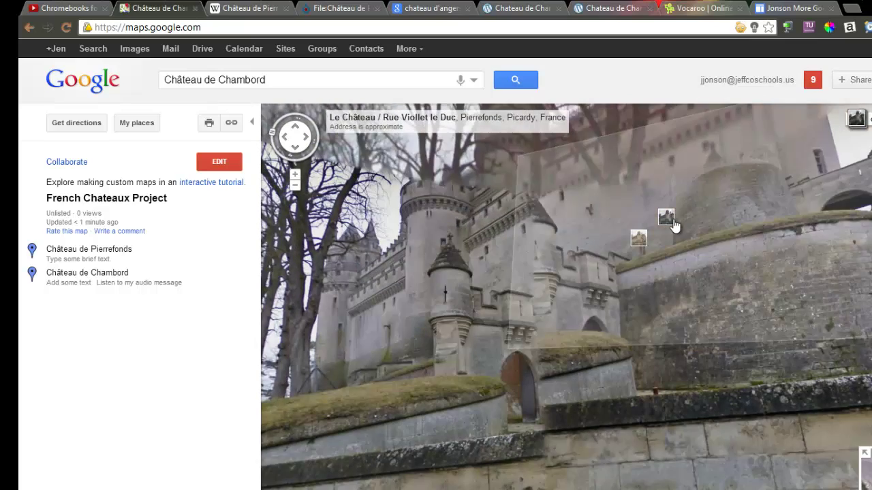
mouse_move(673, 225)
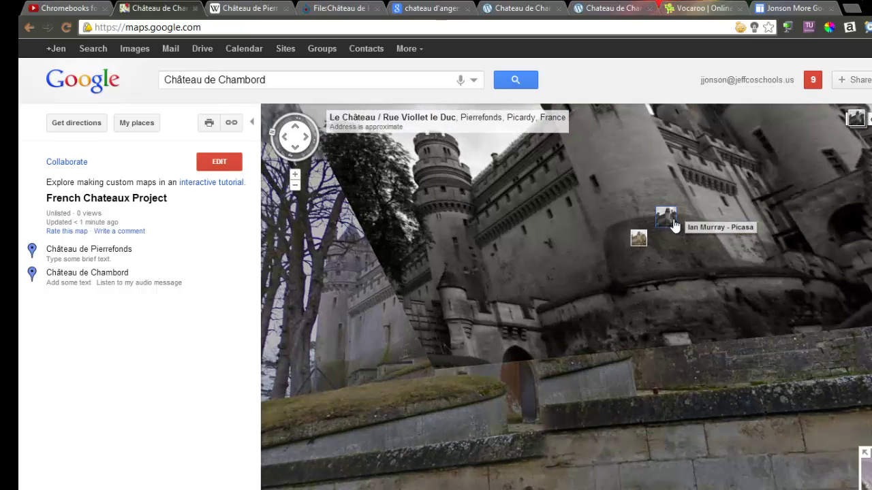
mouse_move(639, 248)
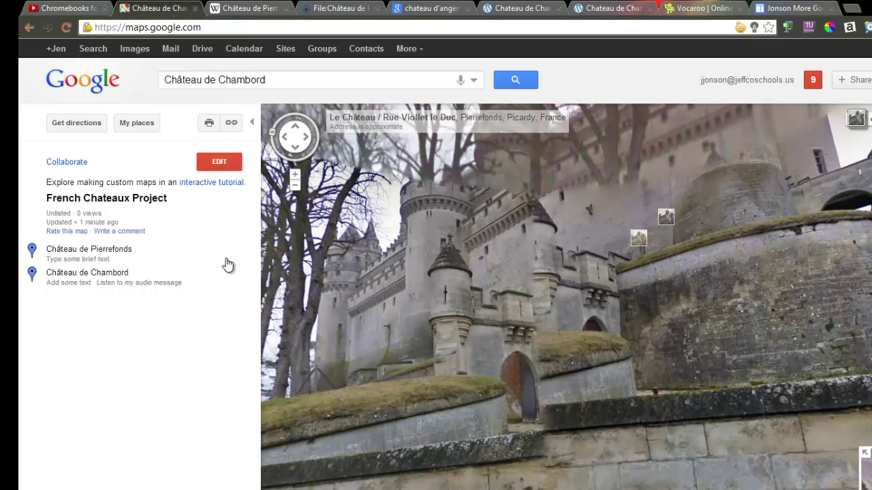
Leave the Pierrefonds street-level view for Château de Chambord and enter Street View on the path beside the château
left_click(66, 280)
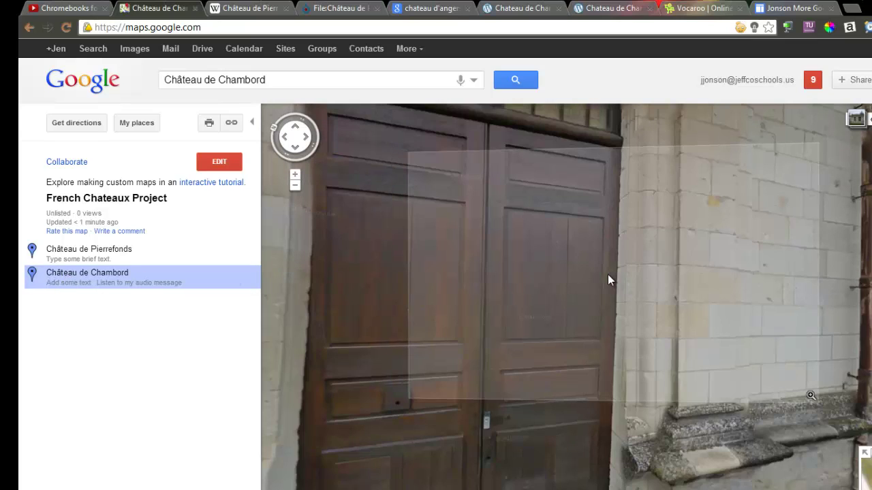
left_click(294, 186)
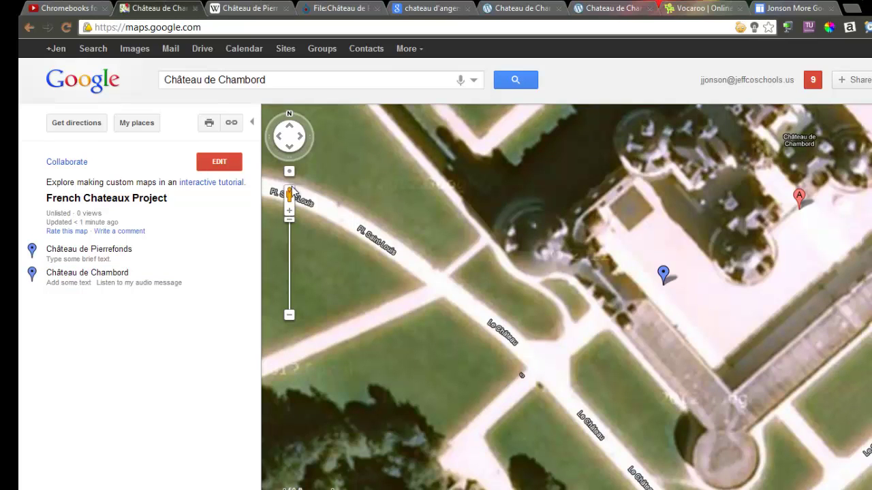
left_click(290, 316)
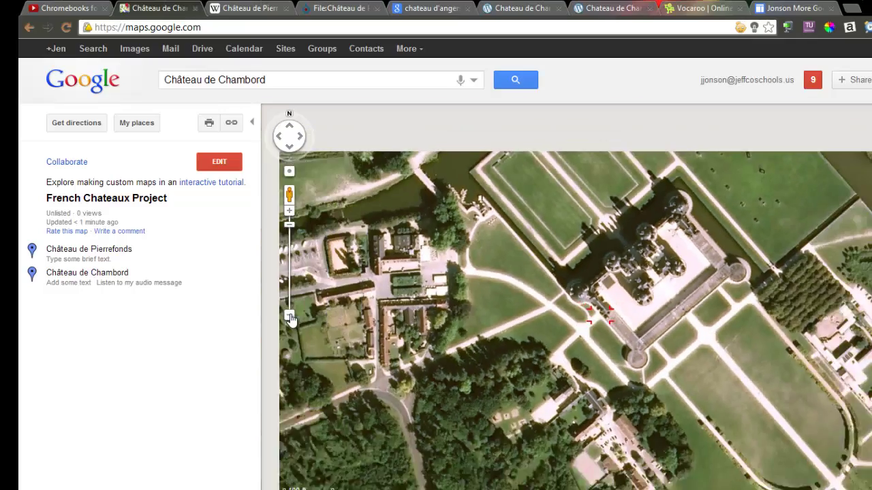
left_click(290, 316)
left_click(289, 316)
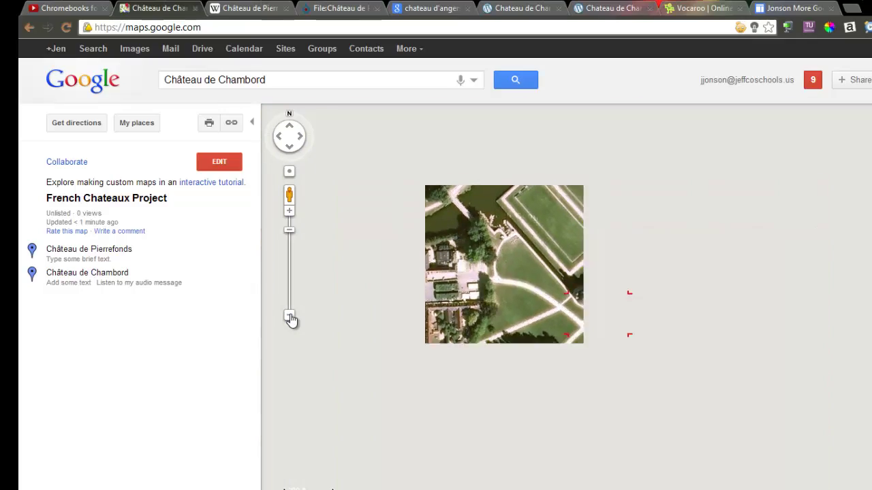
left_click(290, 316)
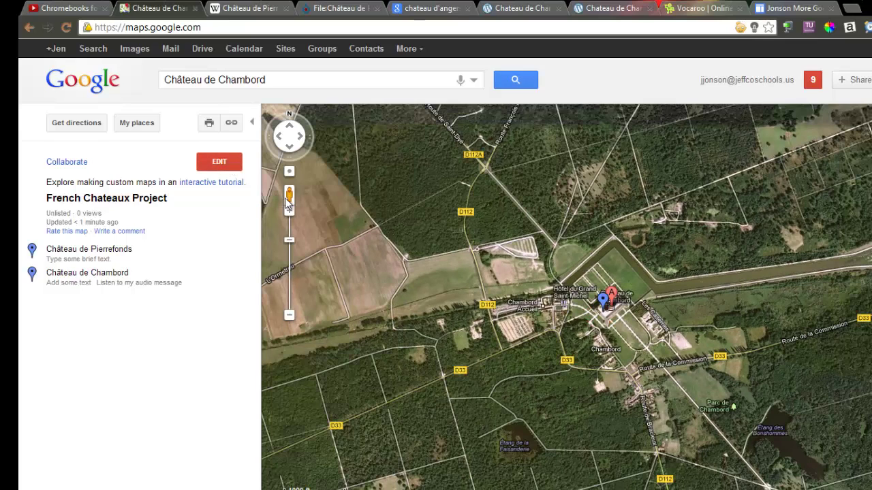
left_click_drag(289, 195, 464, 269)
left_click_drag(536, 289, 578, 296)
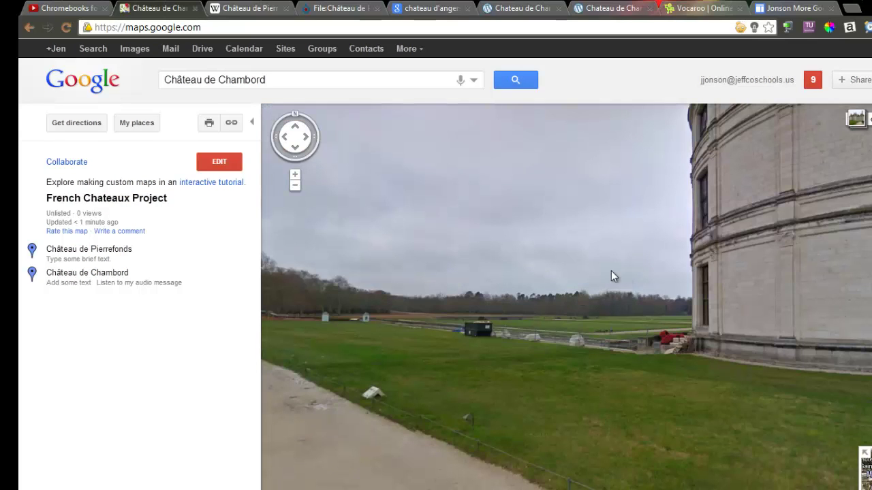
Look around Château de Chambord in Street View, up its round tower and along the façade to the path and lawns
left_click_drag(611, 276, 275, 313)
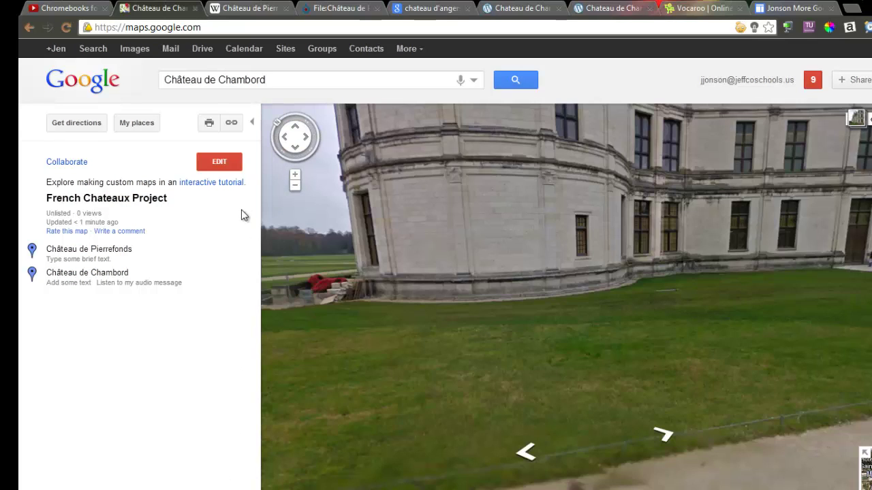
left_click_drag(242, 216, 249, 456)
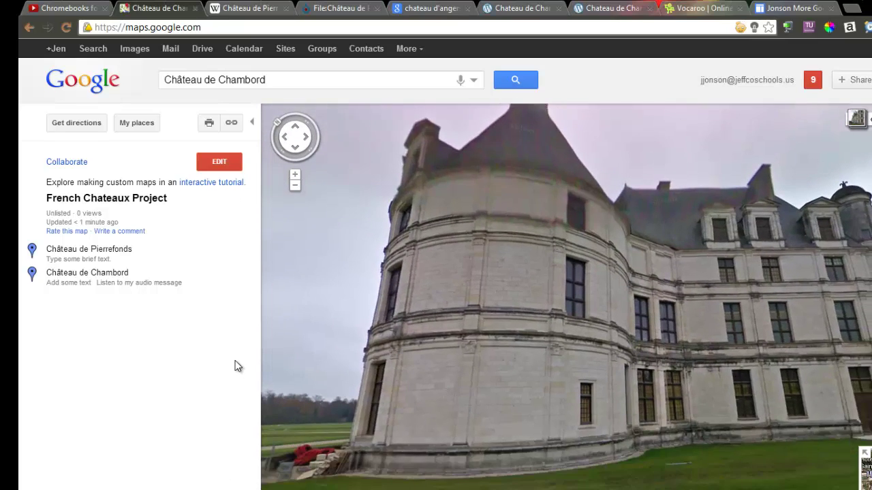
left_click_drag(238, 366, 20, 359)
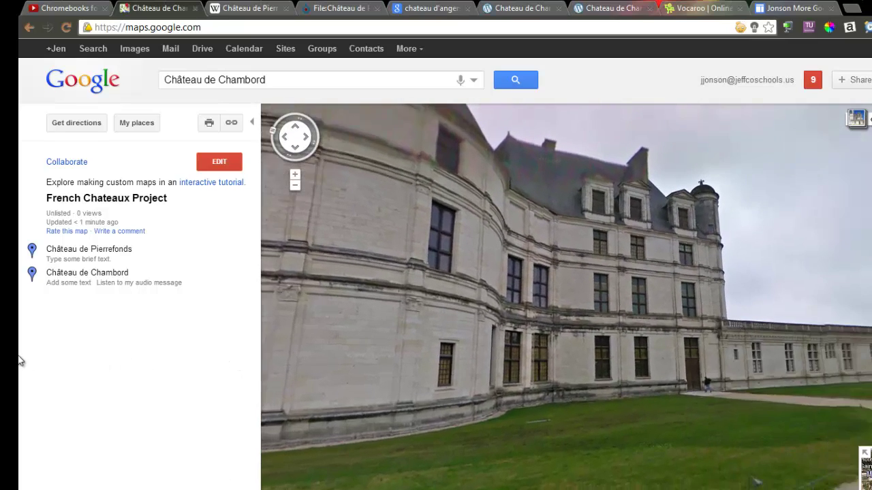
left_click_drag(448, 397, 107, 400)
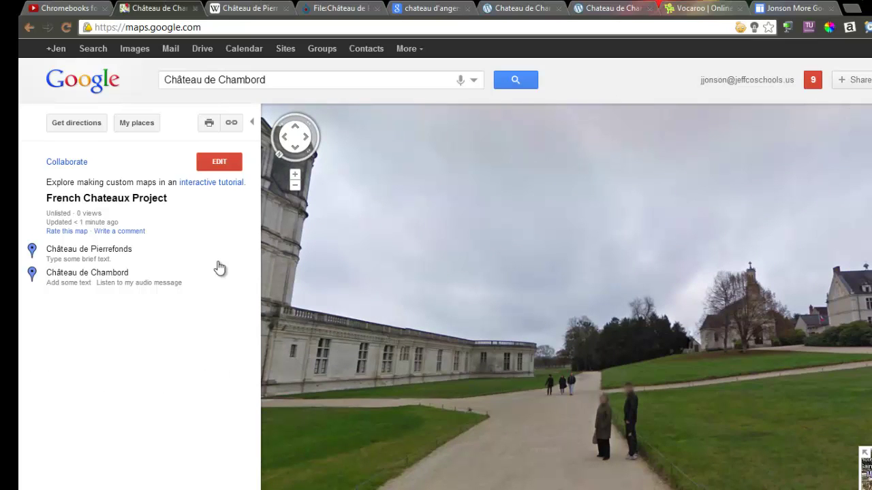
Open the French Chateaux Project map for editing, review the Château de Pierrefonds placemark and accept it
left_click(217, 165)
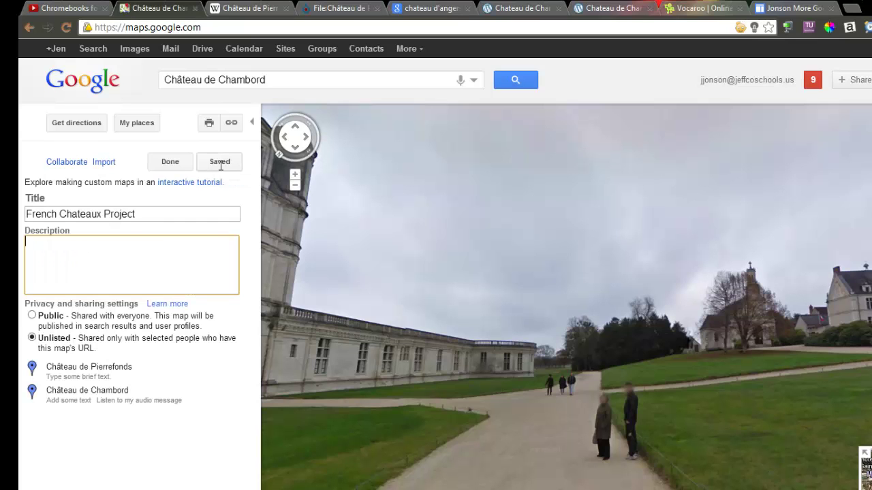
left_click(106, 376)
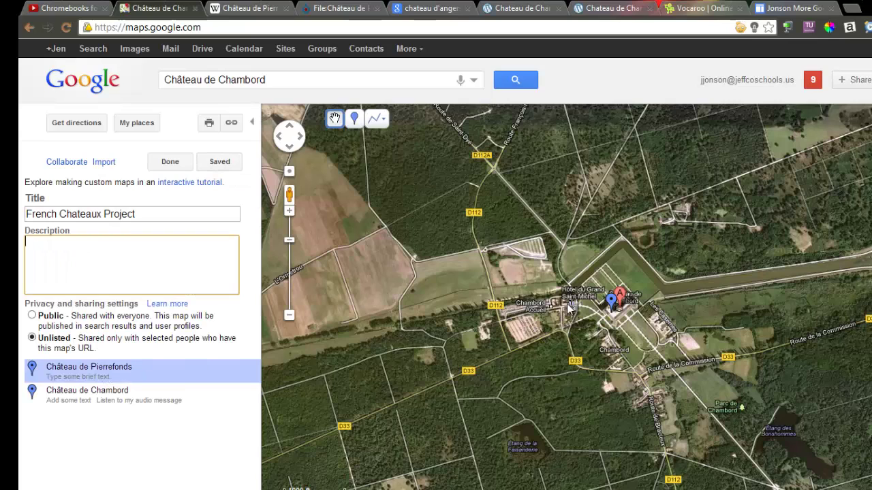
left_click(102, 376)
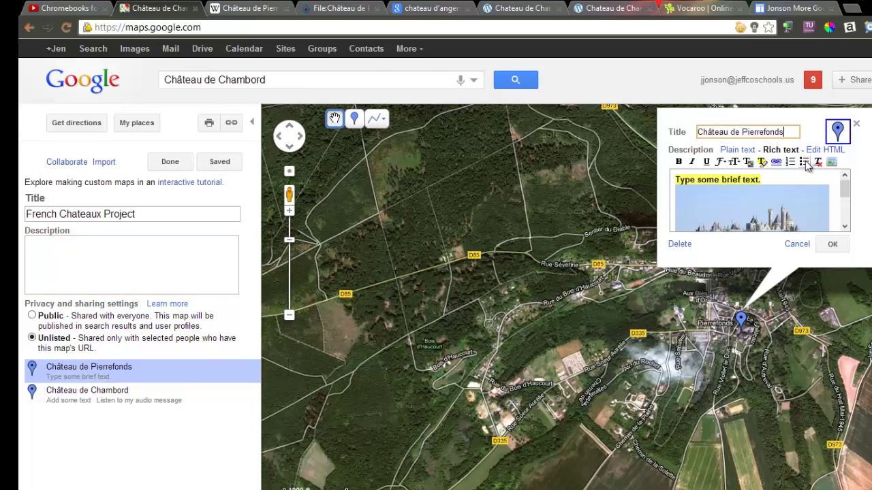
left_click(832, 245)
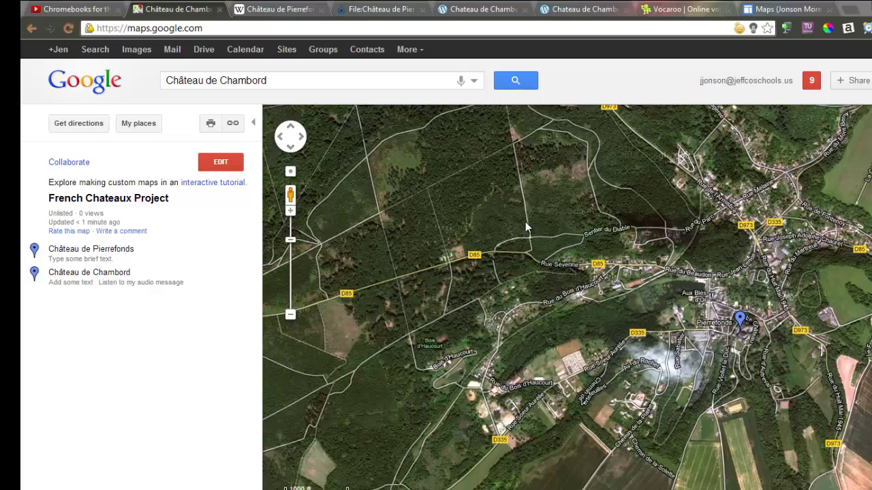
In map editing mode, draw a five-point line about 1.12 mi long through the woods beside Pierrefonds, partly following the D85
left_click(221, 162)
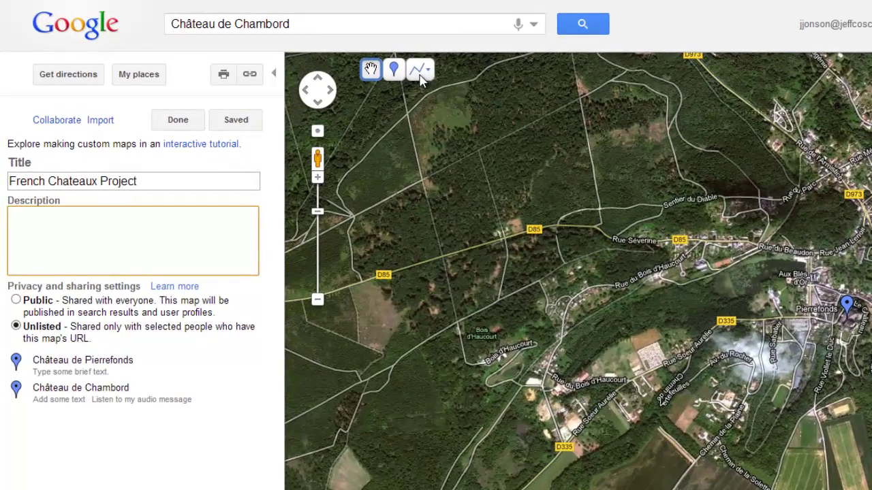
left_click(429, 71)
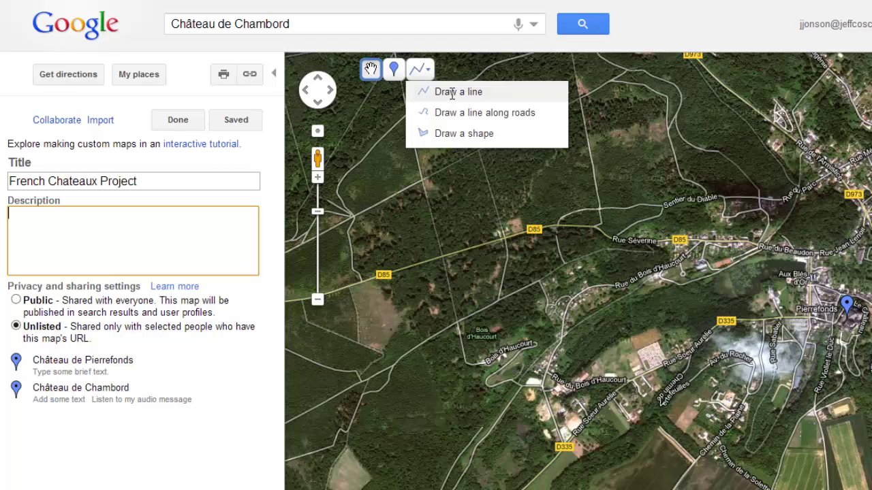
left_click(451, 94)
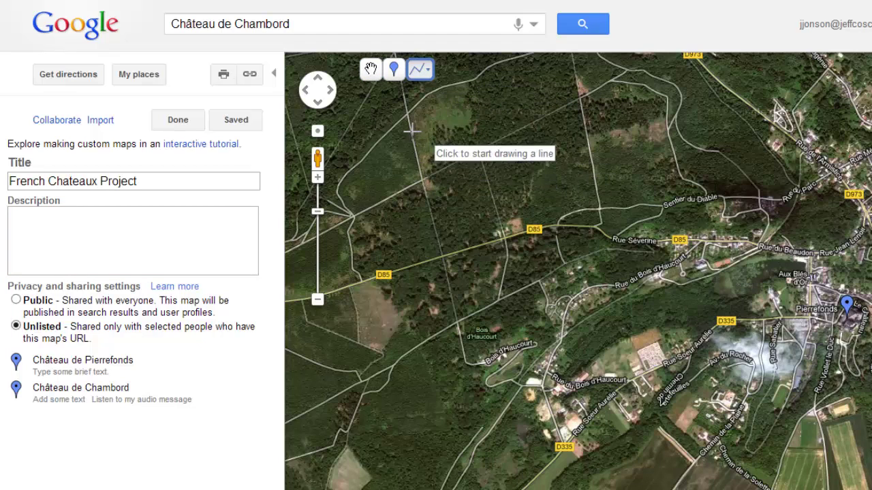
left_click_drag(412, 131, 419, 228)
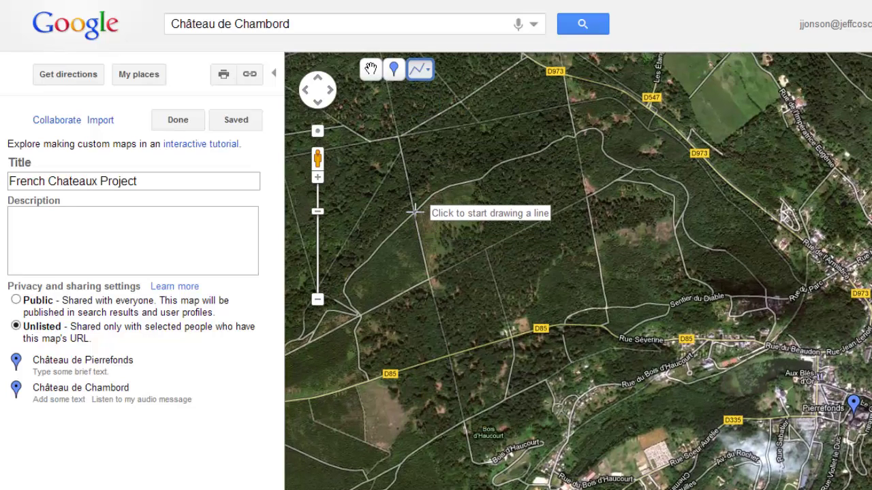
left_click(416, 213)
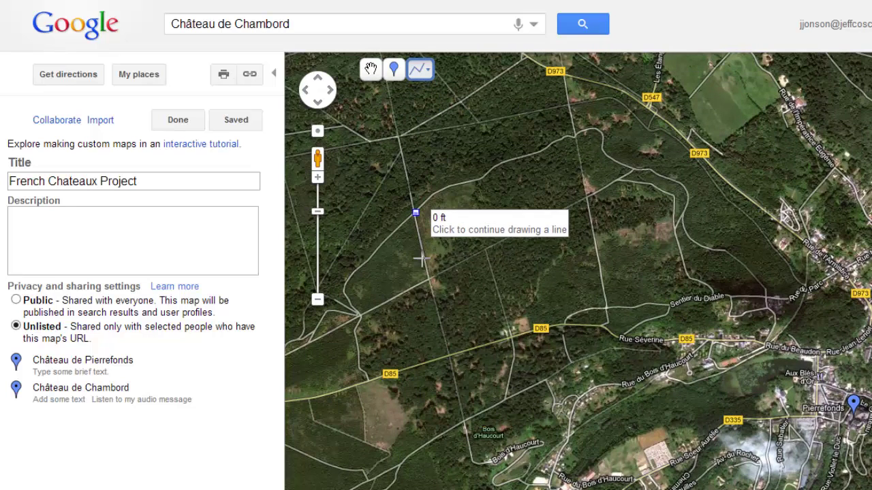
left_click(450, 356)
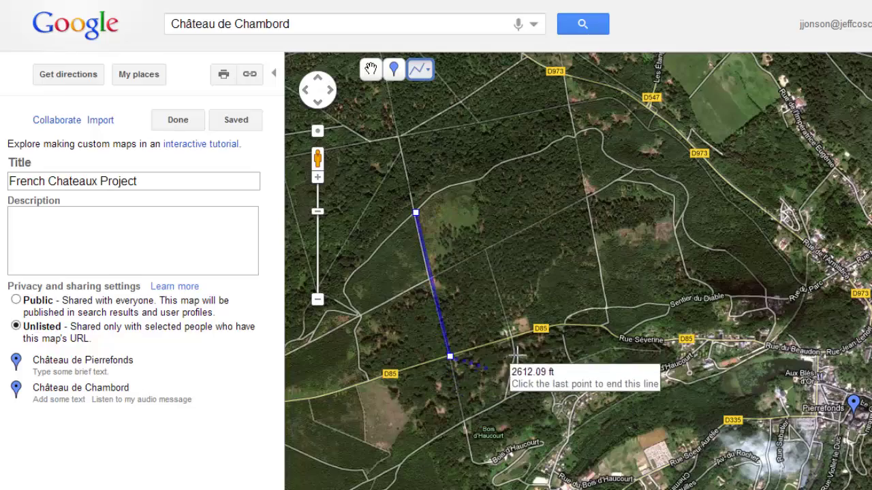
left_click(564, 325)
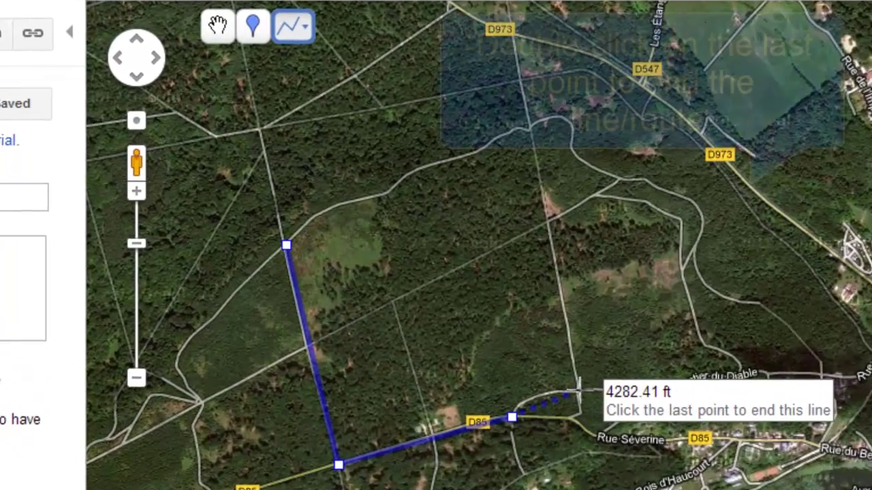
left_click(592, 348)
left_click(569, 201)
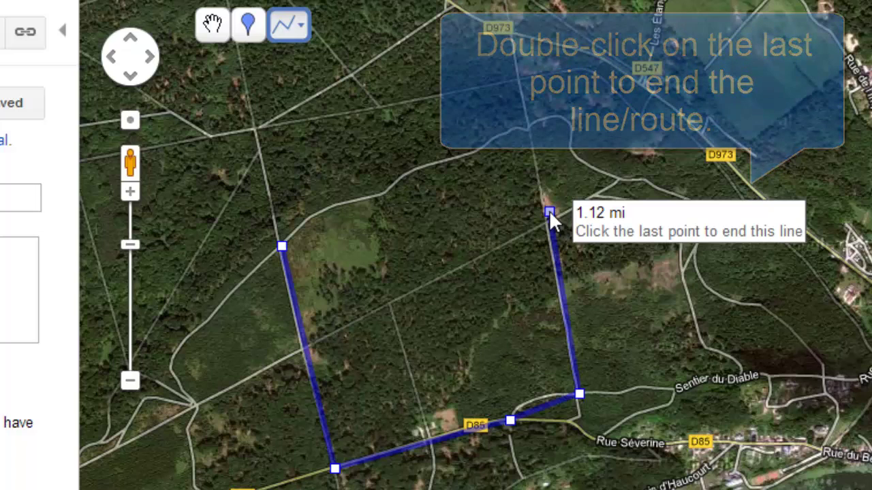
double_click(549, 214)
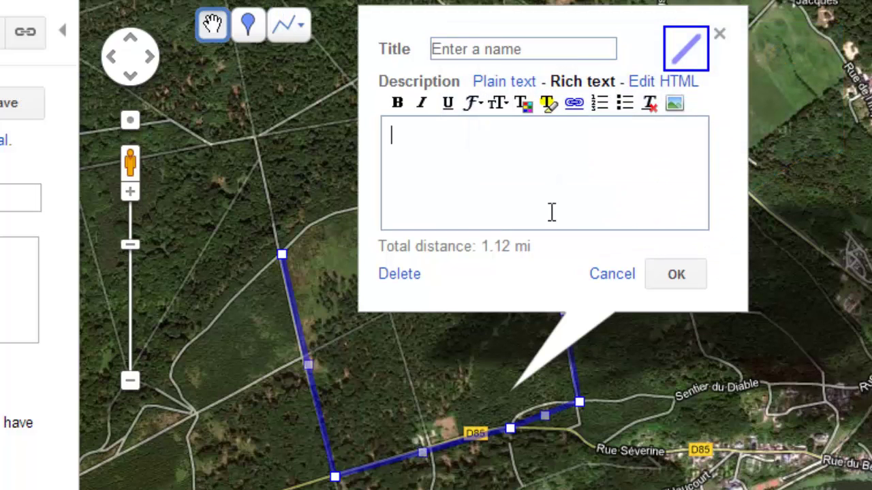
Check the new line's title and description fields, leave both empty and accept the line
left_click(545, 45)
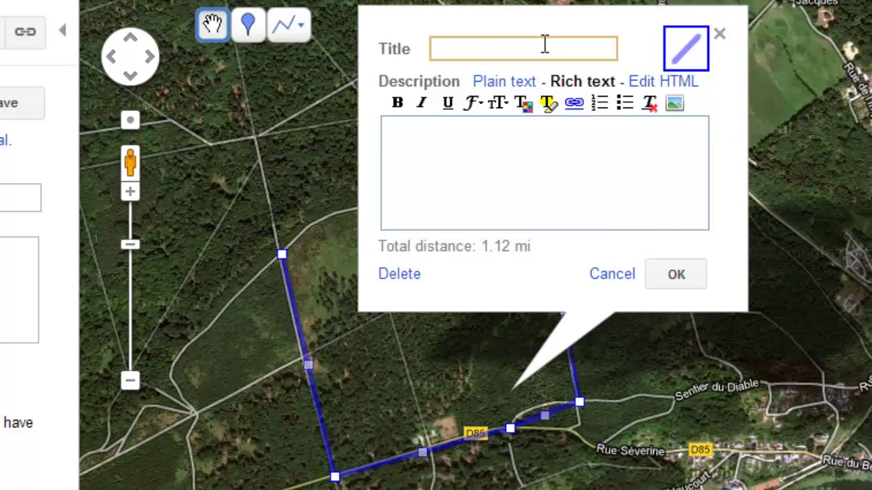
left_click(482, 163)
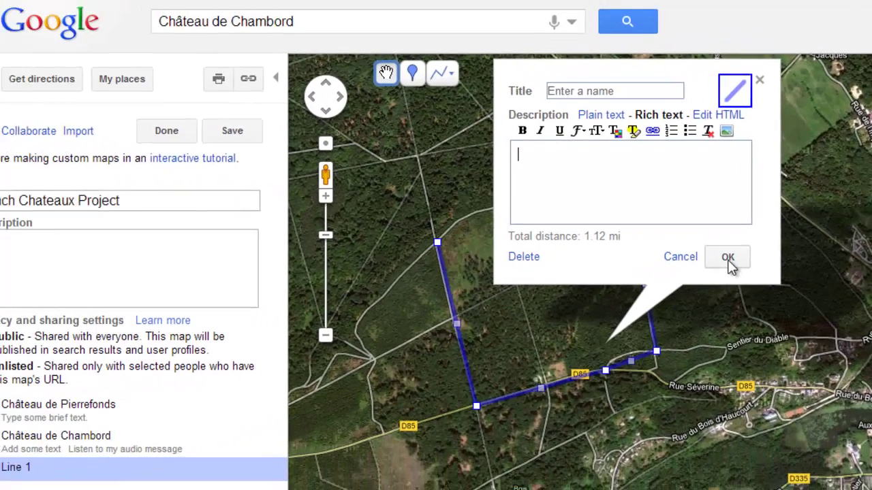
left_click(676, 273)
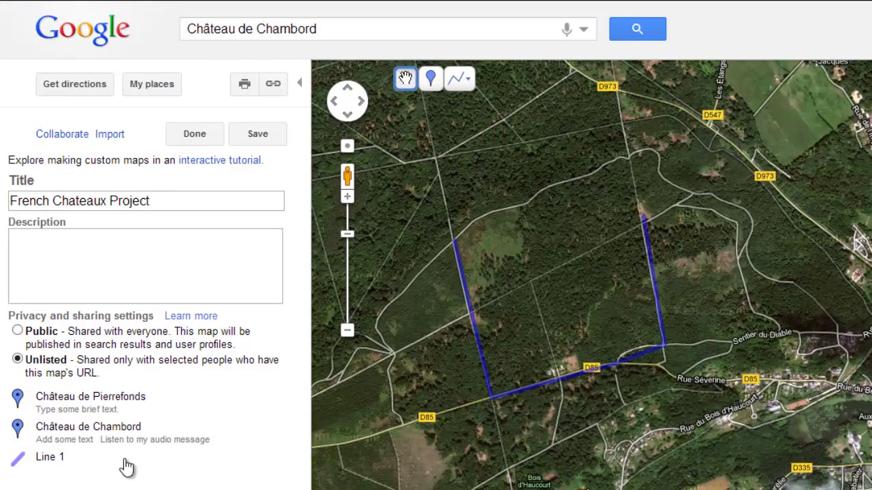
Delete the drawn line from the map, save the map and finish editing
left_click(44, 467)
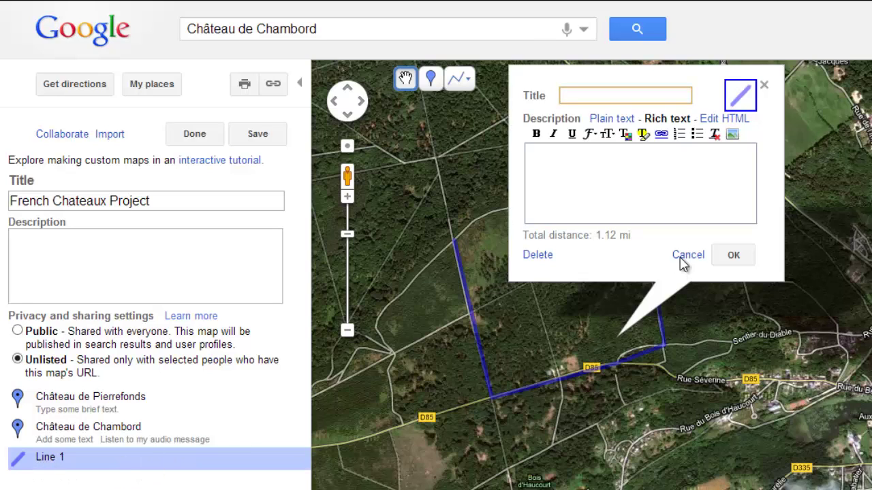
left_click(530, 258)
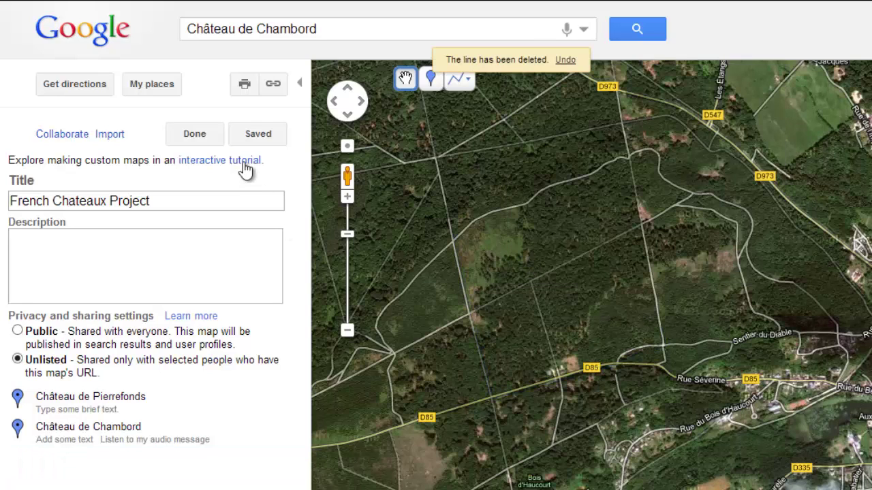
left_click(252, 136)
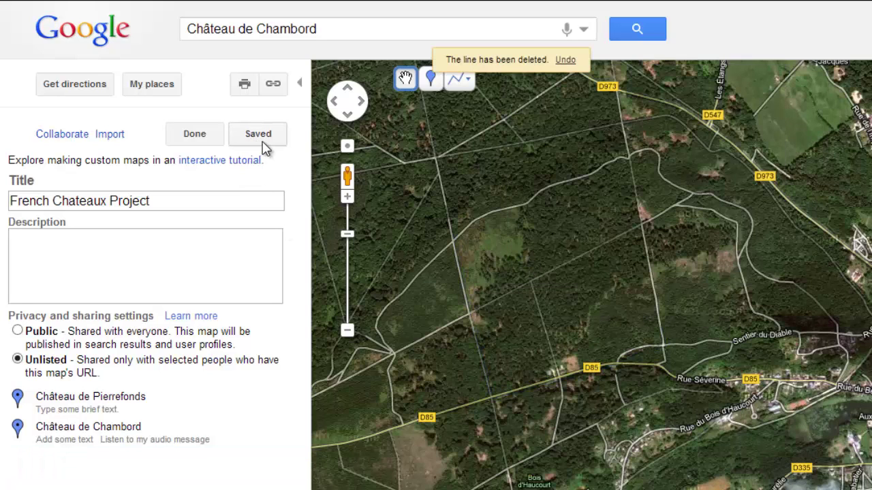
left_click(203, 137)
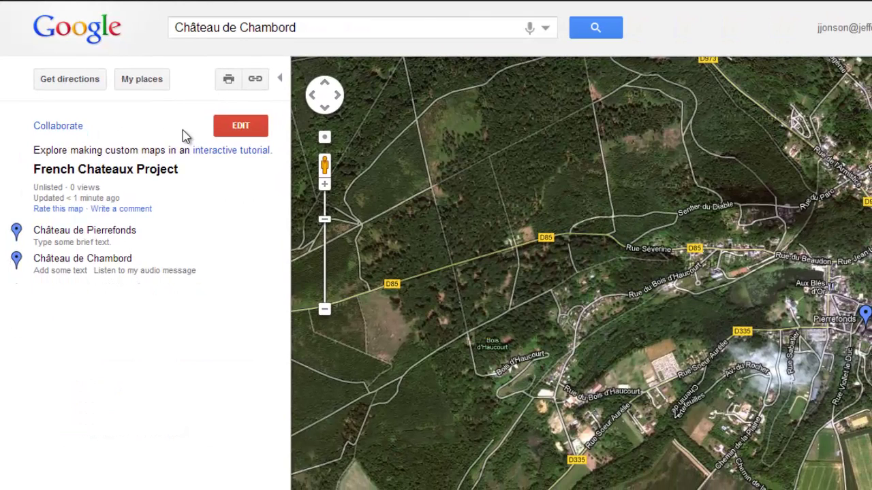
Copy the map's HTML embed code and switch to the Maps page of the More Google Portfolio site
left_click(254, 81)
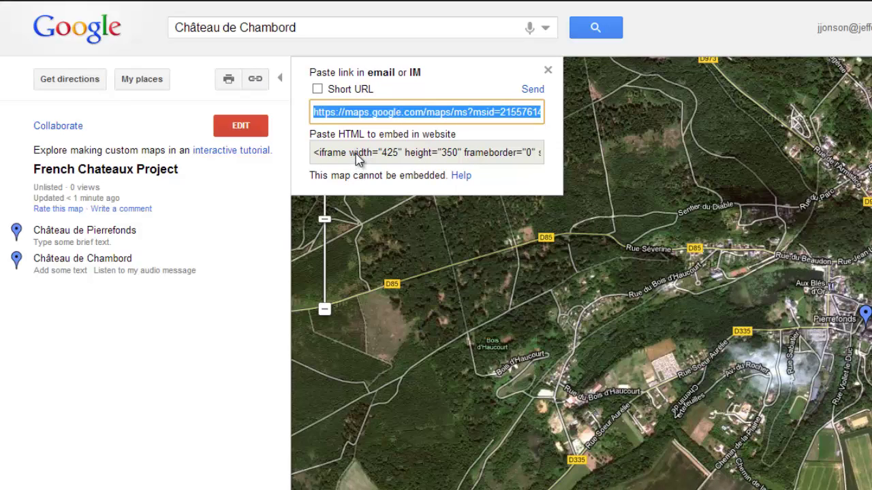
left_click(320, 154)
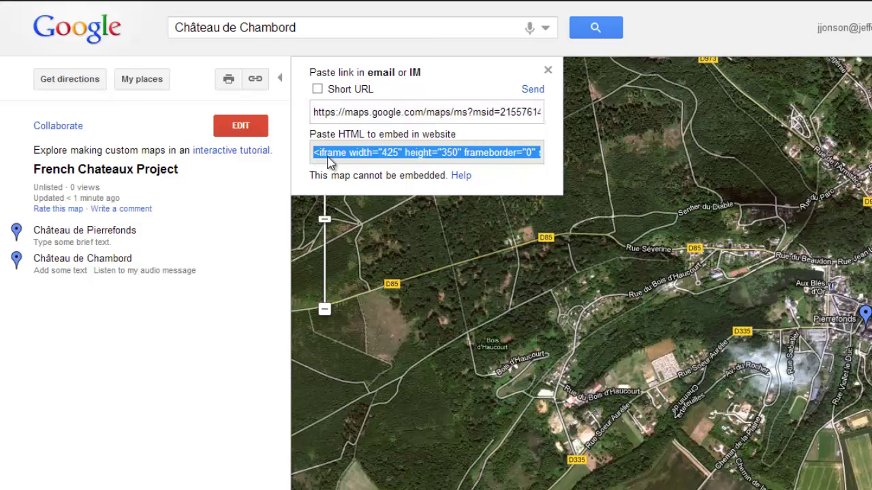
right_click(388, 155)
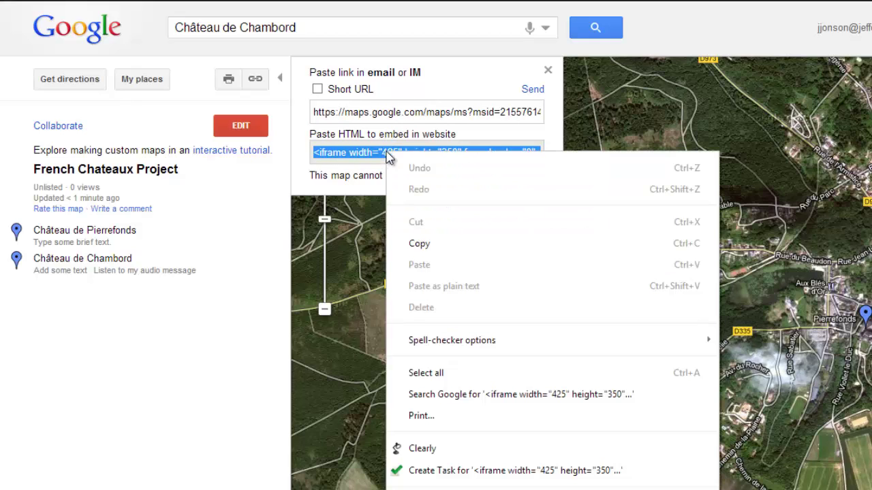
left_click(420, 243)
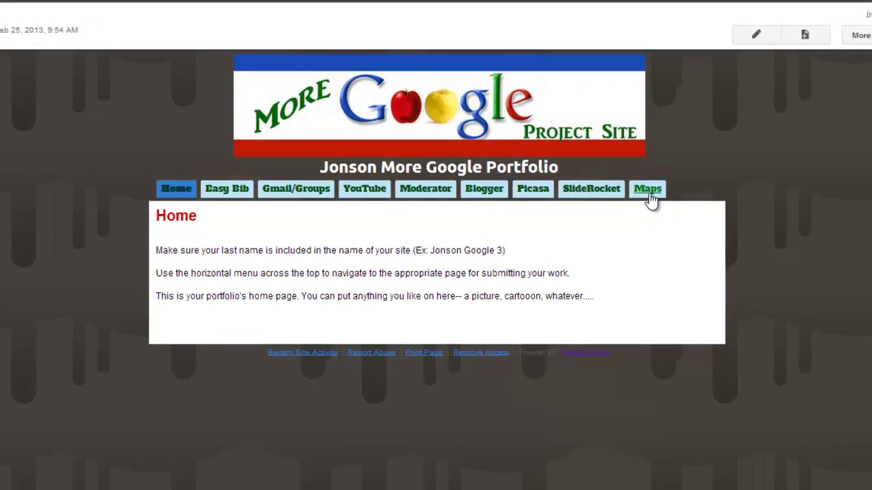
left_click(649, 193)
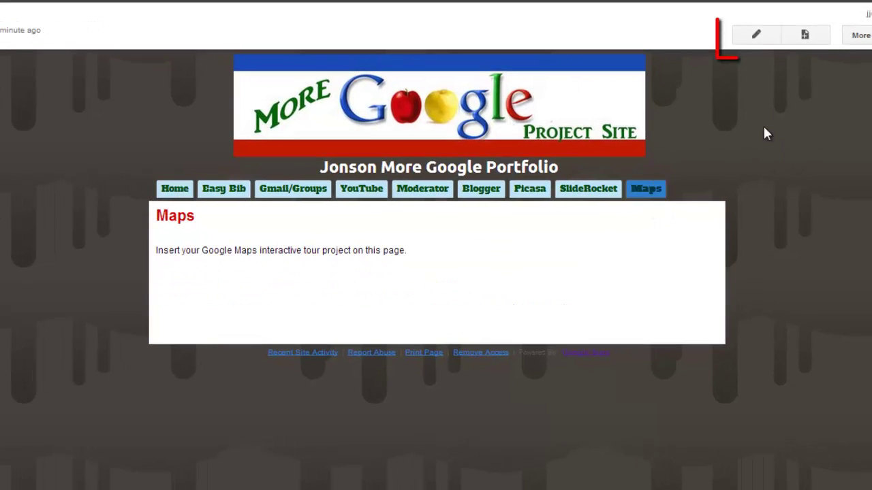
Paste the copied map embed code at the end of the Maps page's HTML, update it and save the page
left_click(758, 39)
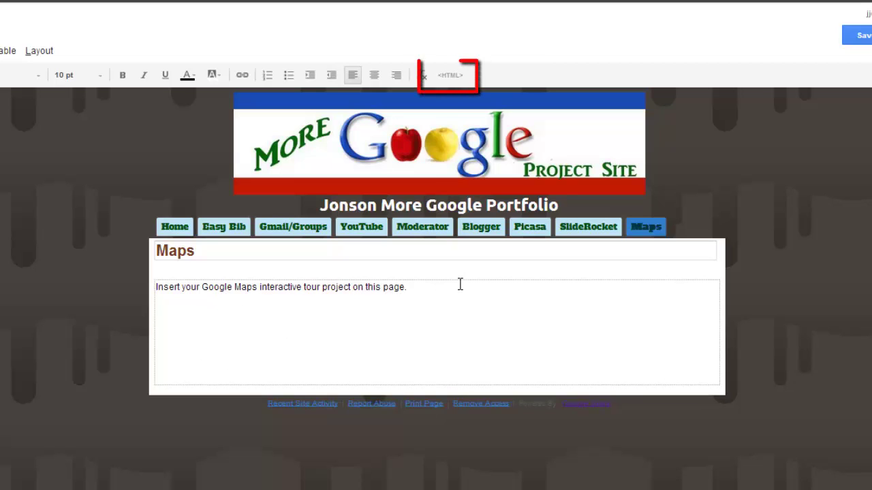
left_click(455, 81)
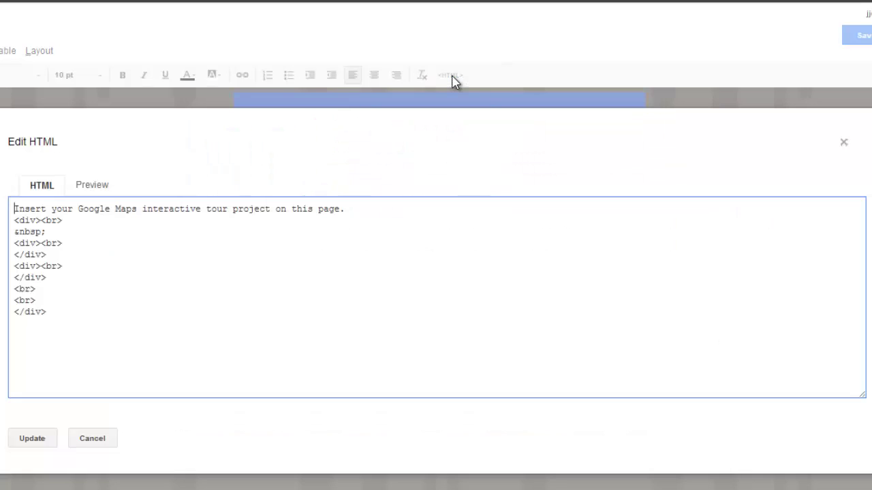
right_click(71, 317)
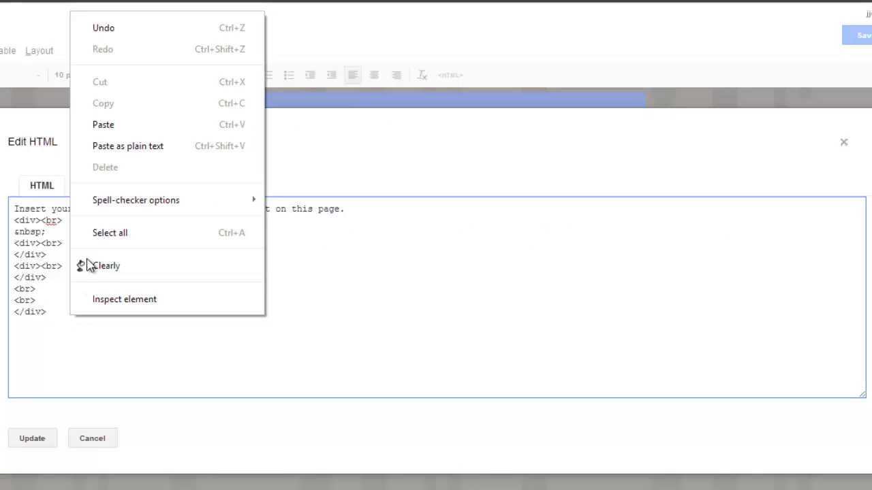
left_click(111, 133)
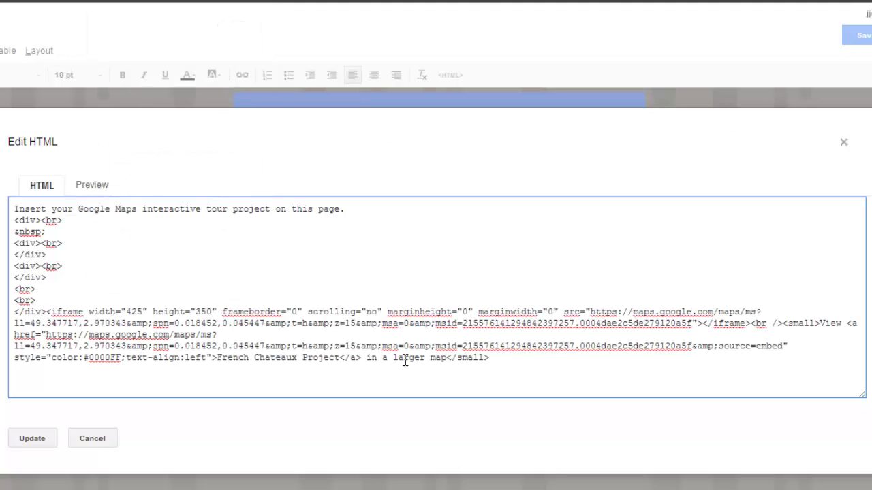
left_click(43, 440)
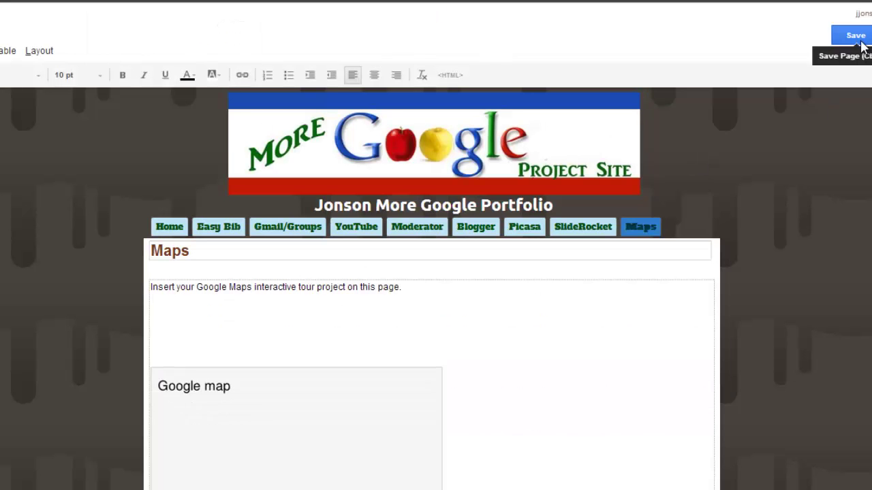
left_click(859, 39)
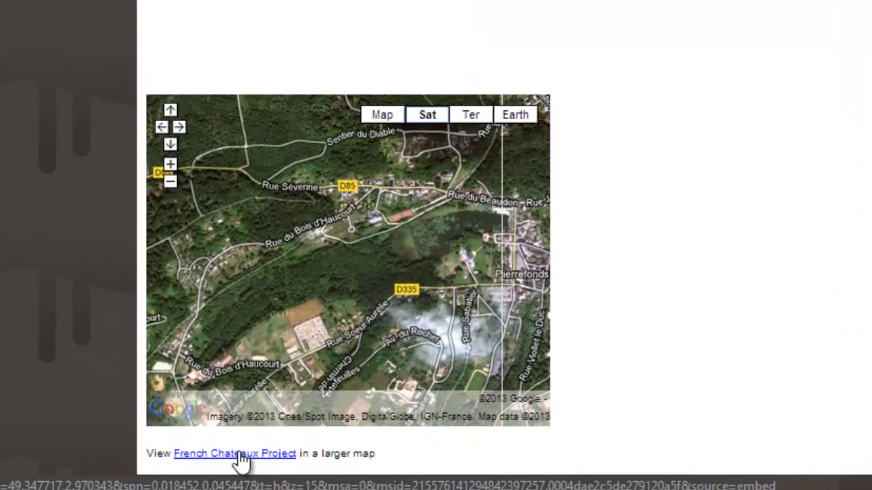
Open the larger French Chateaux Project map from the embedded map's link, copy its sharing URL and return to the Maps page
left_click(239, 453)
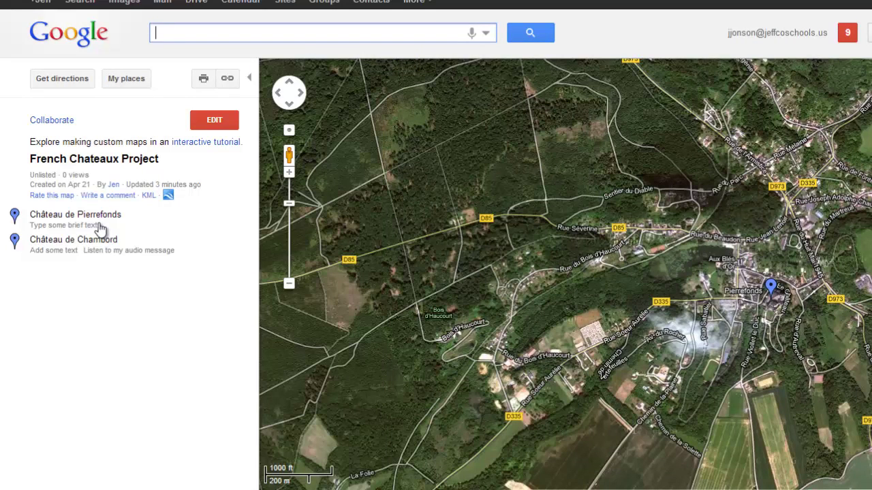
left_click(229, 80)
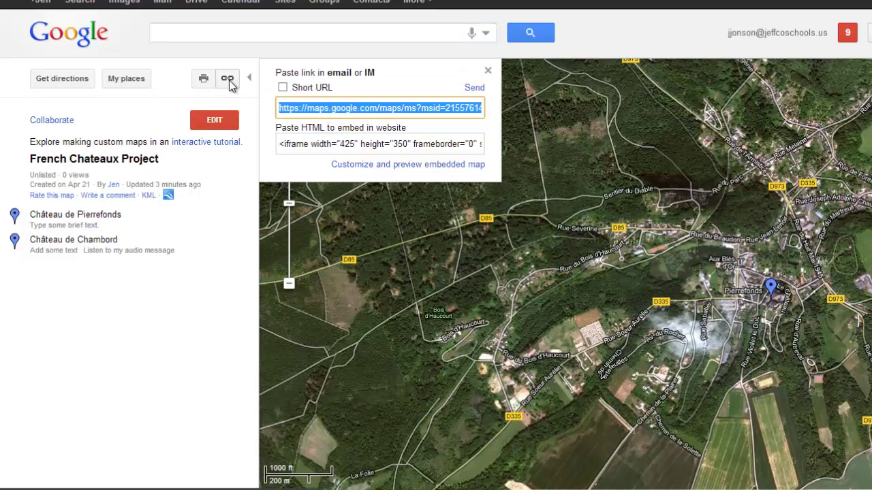
right_click(321, 111)
left_click(350, 192)
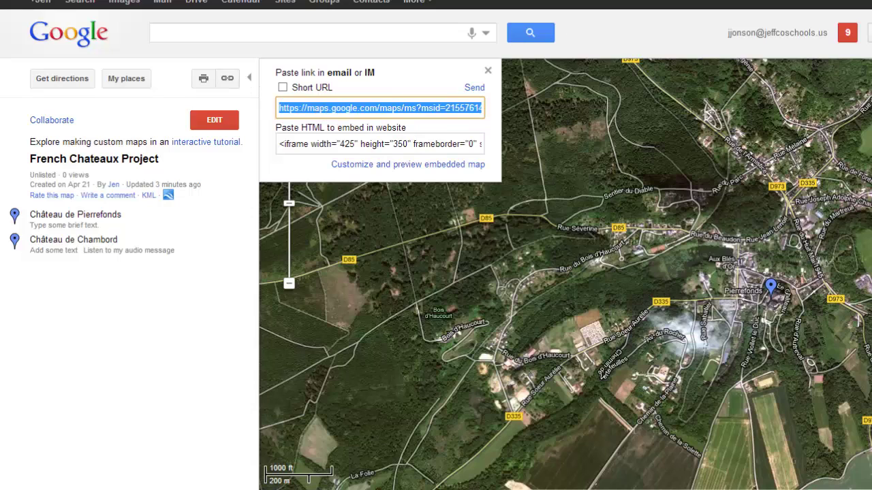
key("ctrl+Tab")
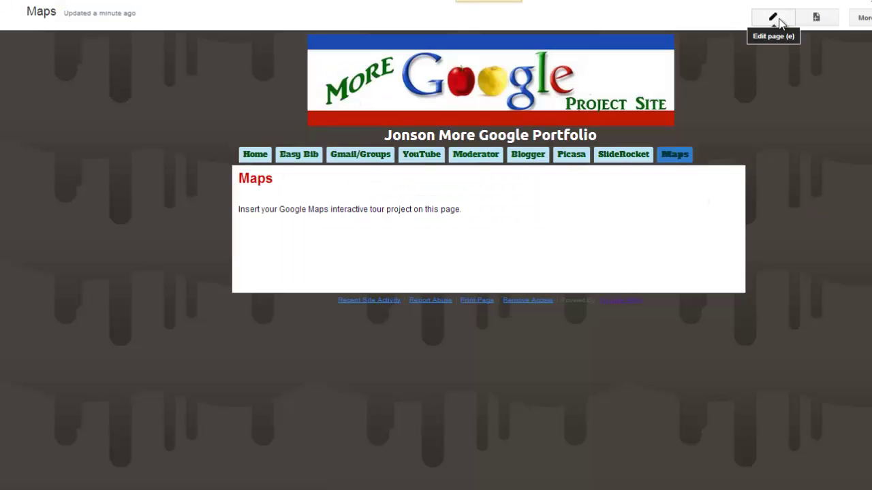
Edit the Maps page, paste the map's URL above the embedded map and add the text "Chateaux Tour" beneath the URL
left_click(777, 19)
key("ctrl+v")
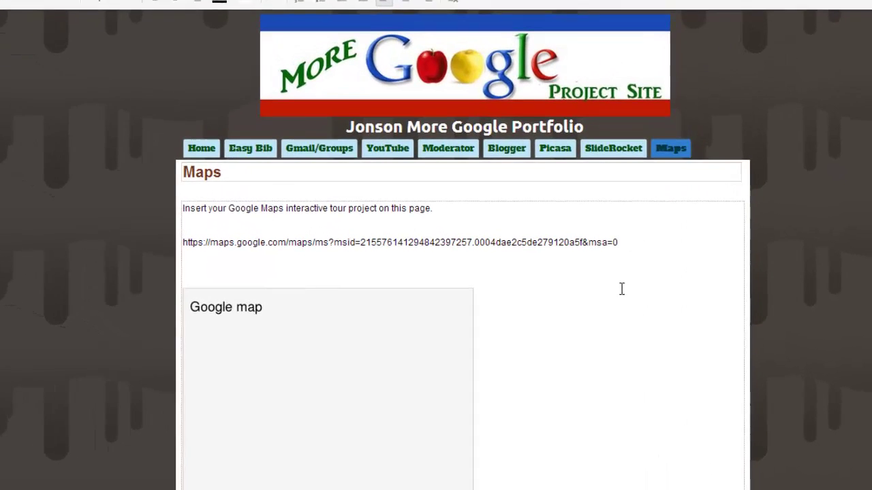
key("Return")
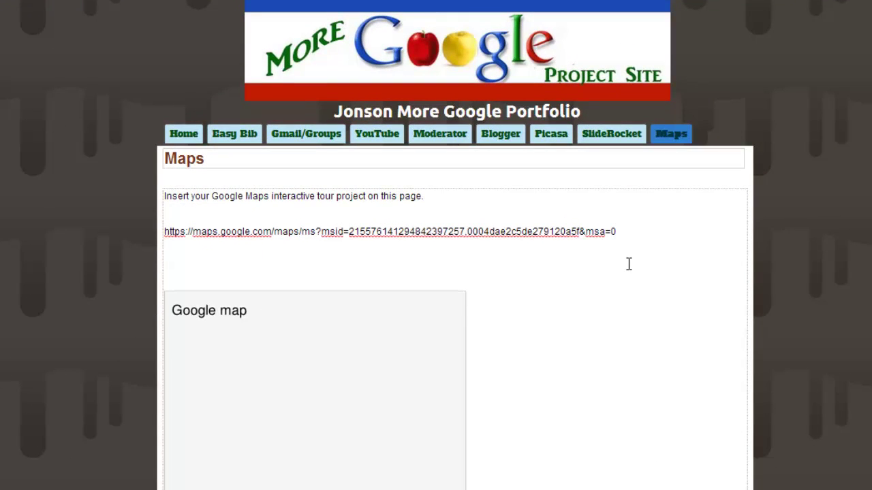
key("Return")
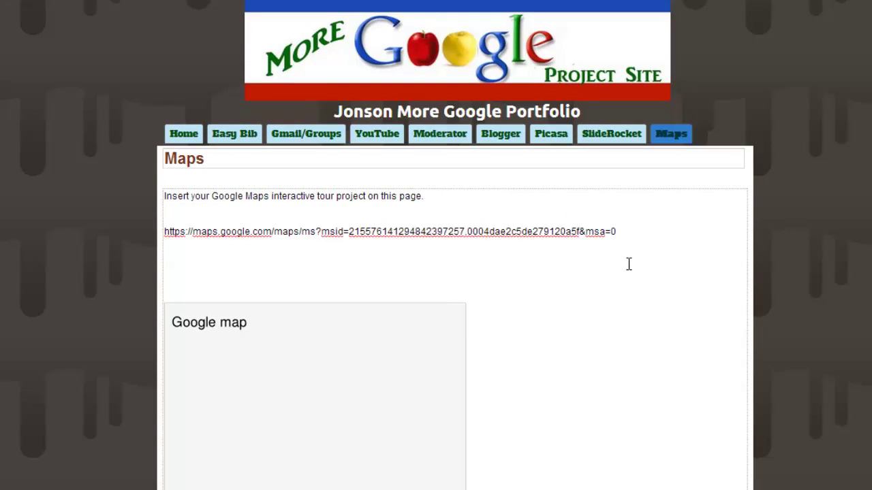
key("ctrl+v")
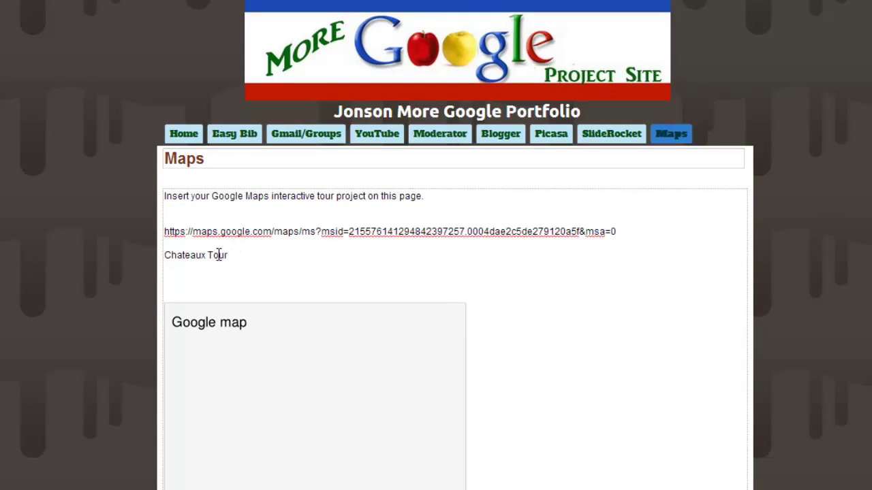
Link the "Chateaux Tour" text to the copied map URL as a web address and save the Maps page
left_click_drag(228, 255, 150, 259)
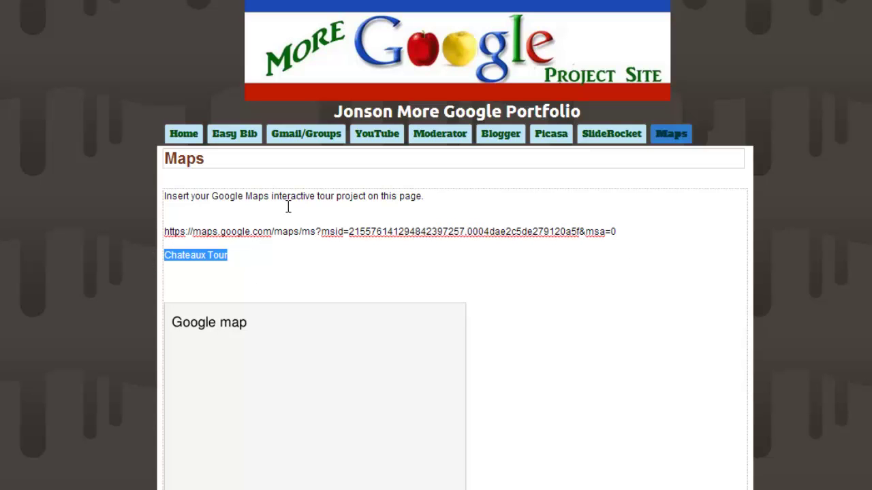
scroll(186, 243, "up", 1)
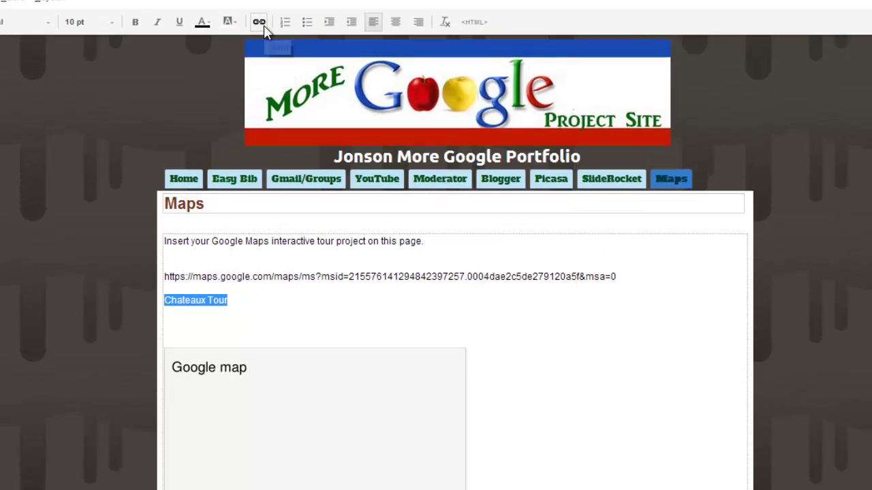
left_click(259, 23)
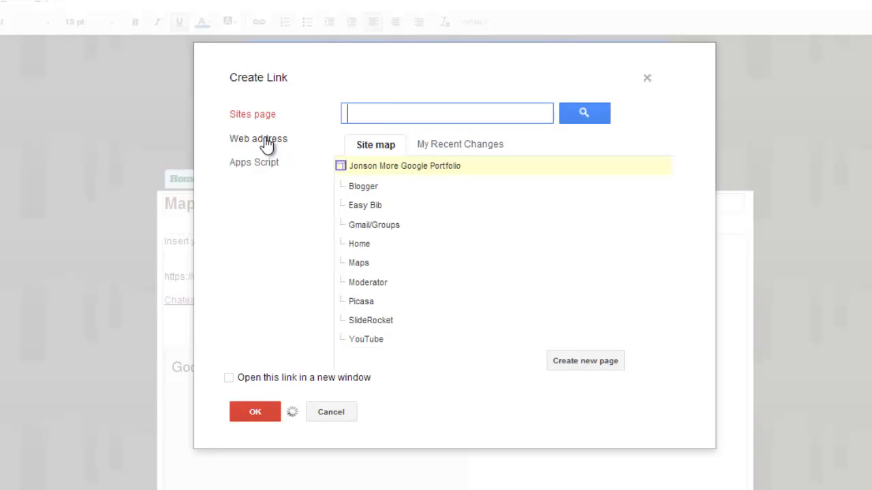
left_click(267, 145)
right_click(358, 177)
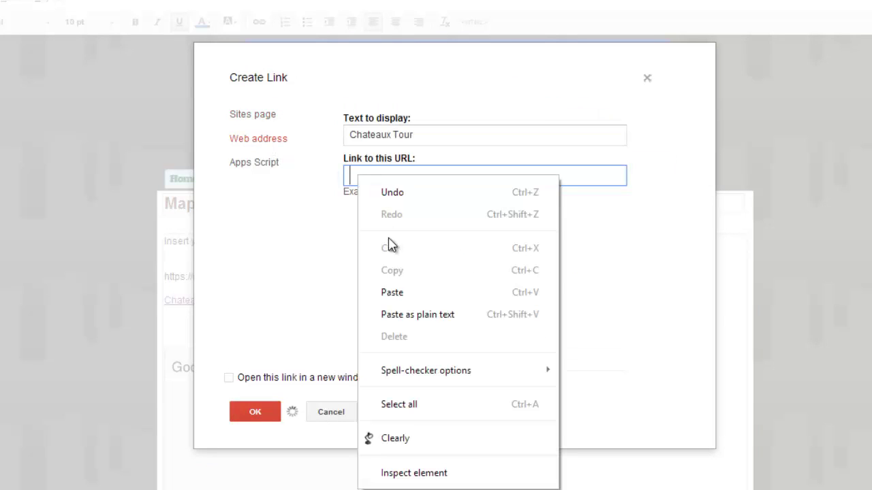
left_click(400, 298)
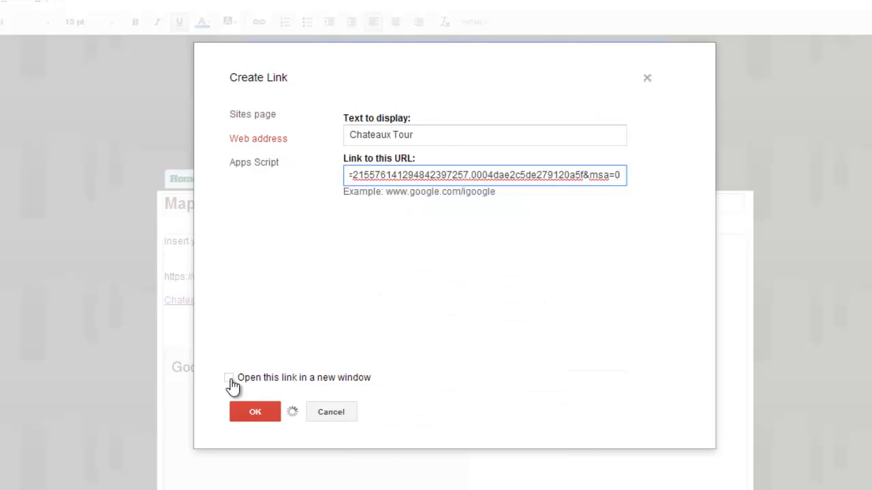
left_click(237, 401)
left_click(245, 410)
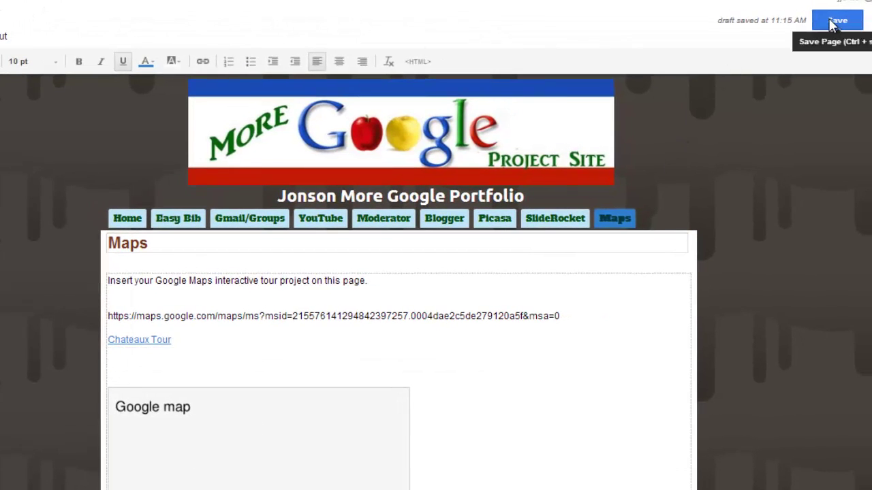
left_click(837, 20)
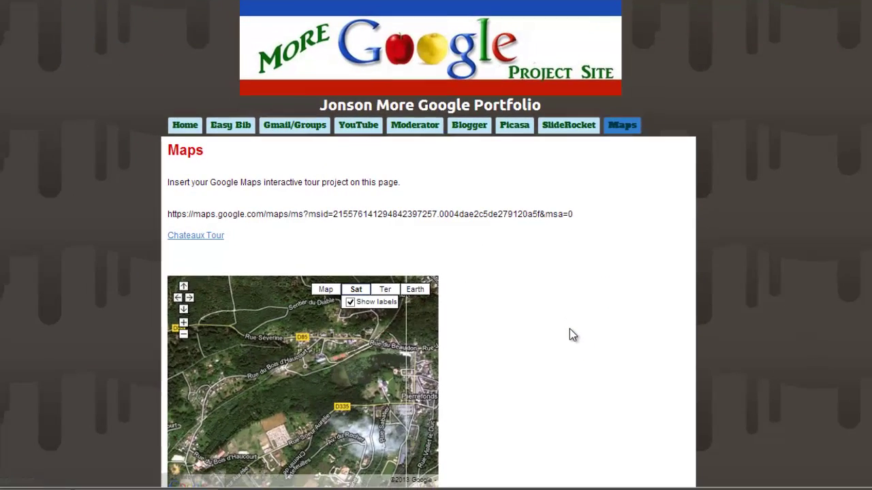
scroll(570, 328, "down", 2)
scroll(573, 333, "up", 2)
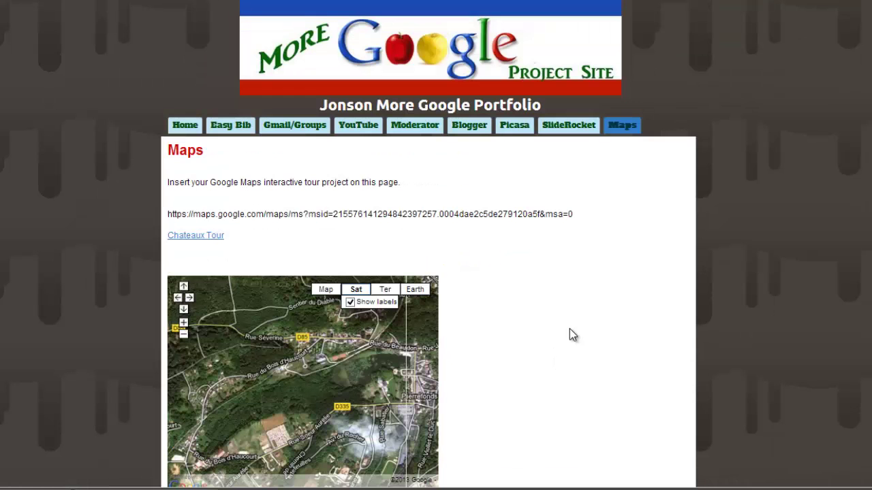
scroll(573, 334, "down", 2)
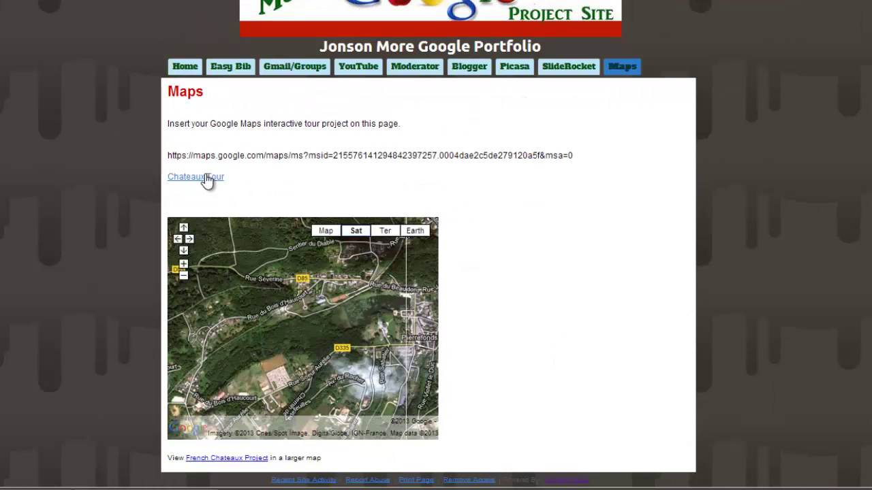